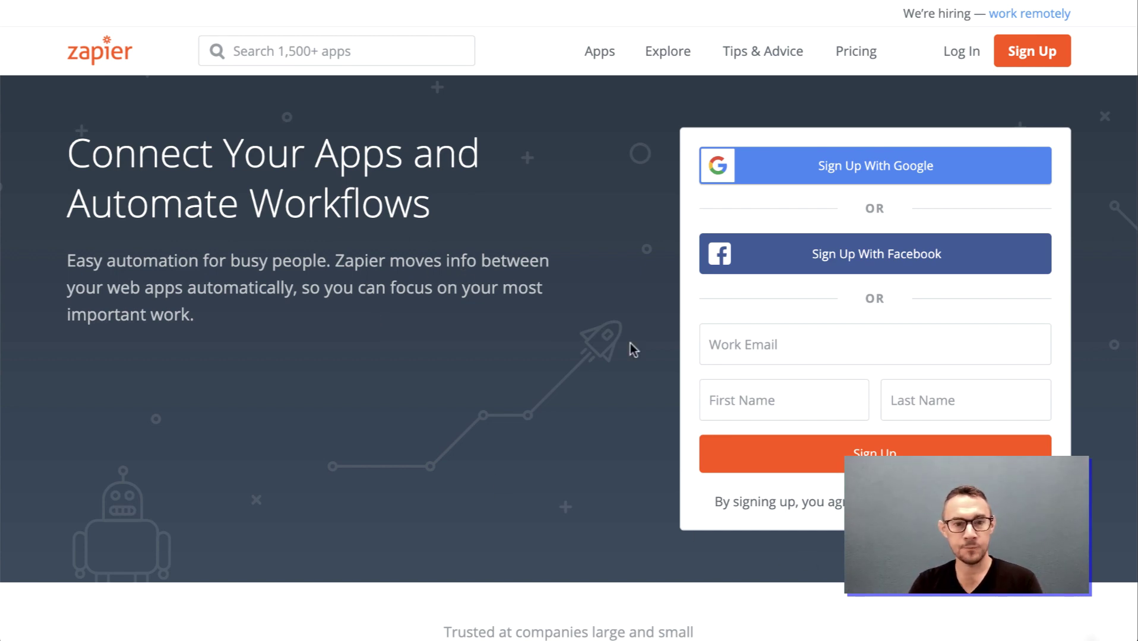
# Sign up with a pasted work email, your first and last name, and an account password
pyautogui.click(734, 346)
pyautogui.hotkey('ctrl', 'v')
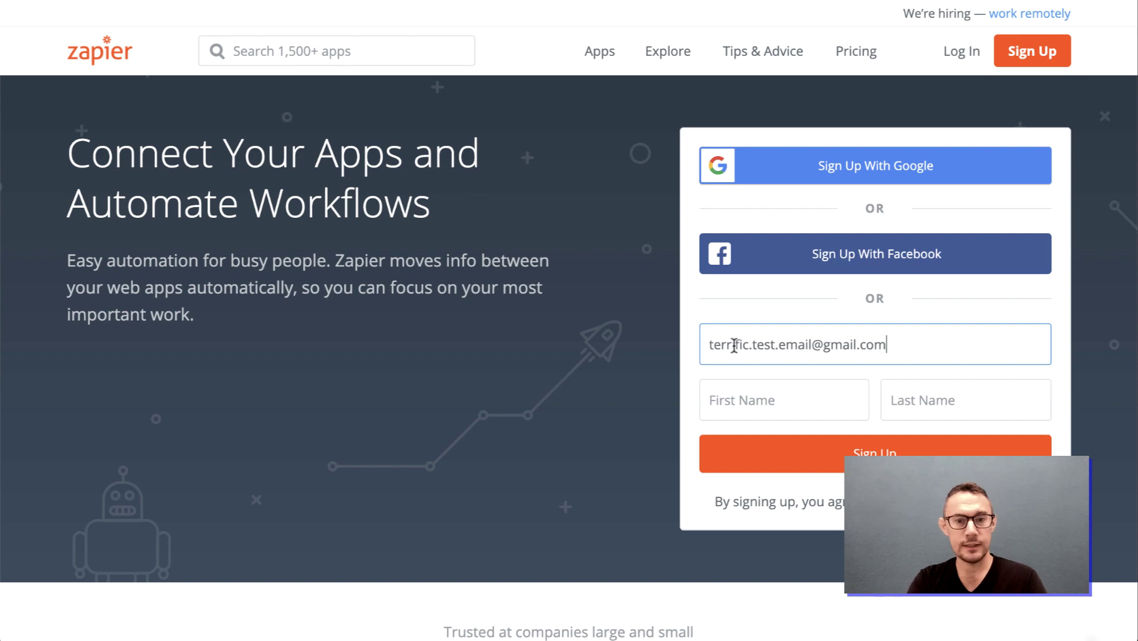
pyautogui.click(744, 393)
pyautogui.write('Terrifi')
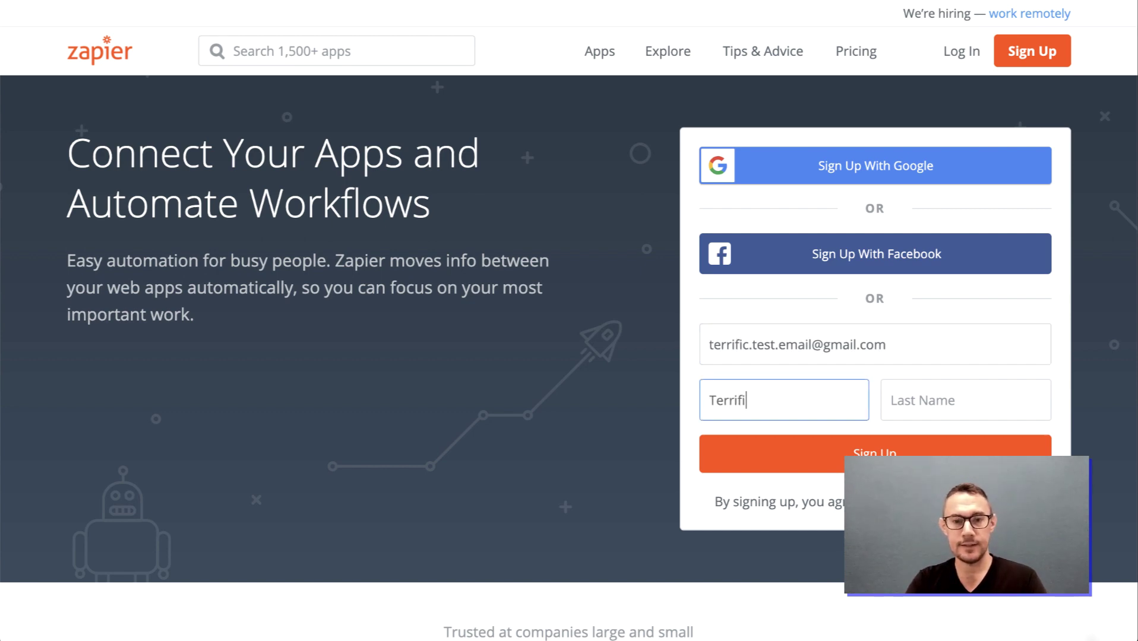
pyautogui.write('c')
pyautogui.press('Tab')
pyautogui.write('Test')
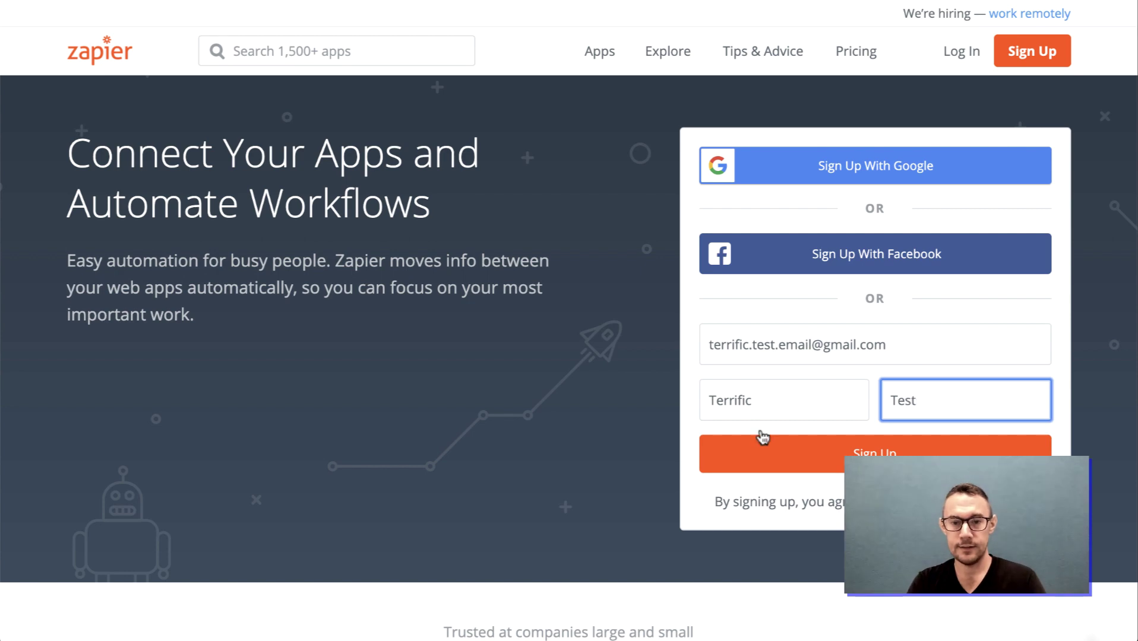
pyautogui.click(816, 455)
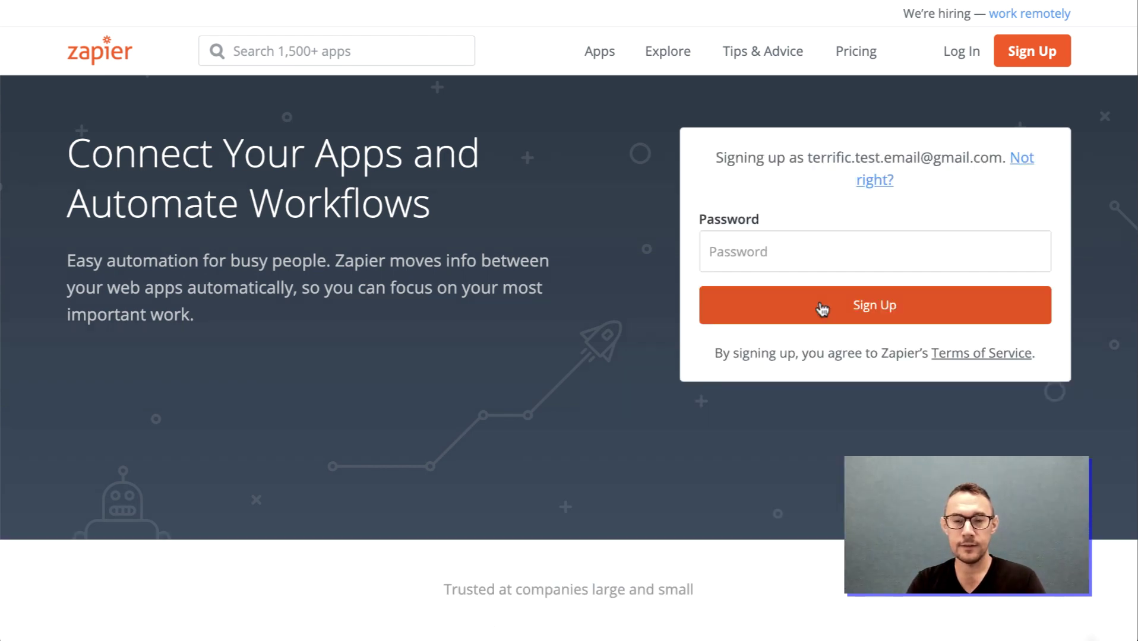
pyautogui.write('••••••••')
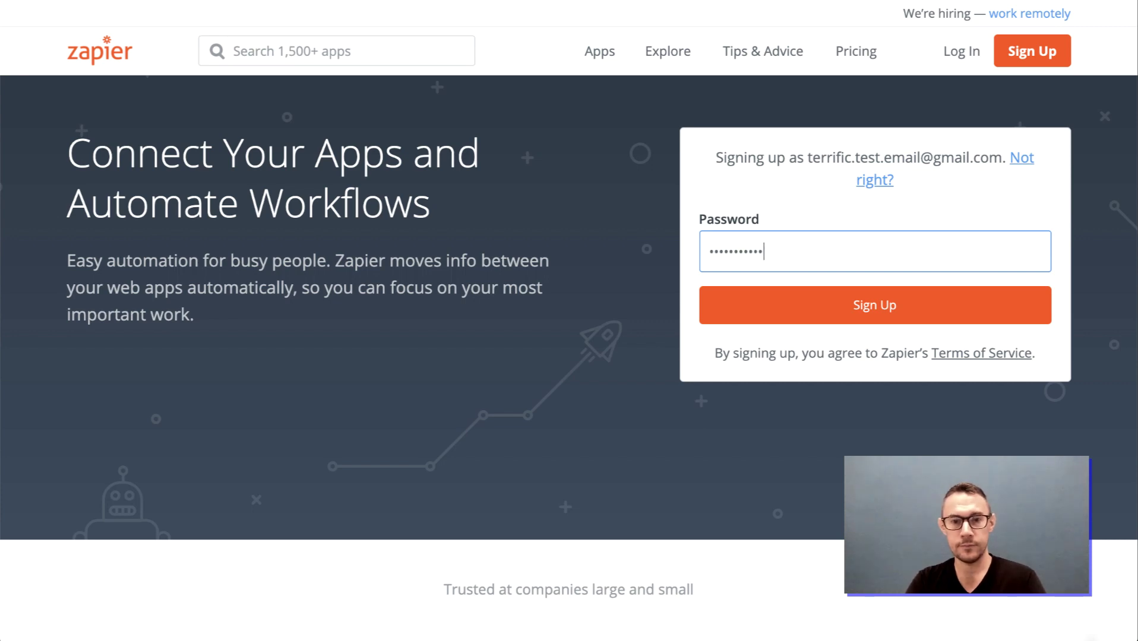
pyautogui.click(767, 301)
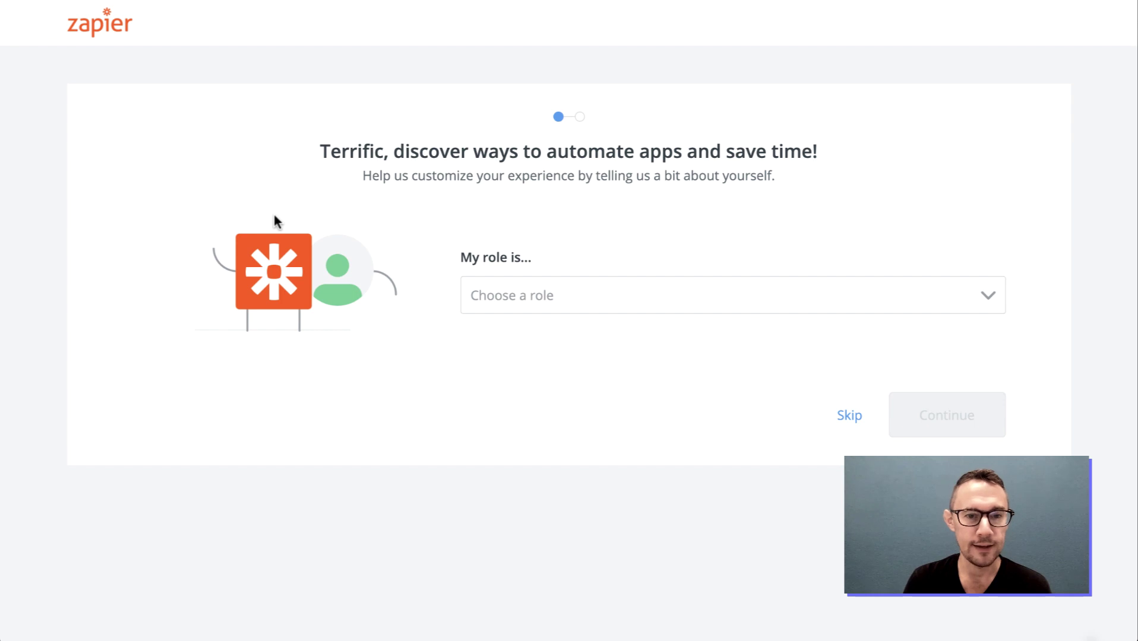
# Pick Business Owner/Entrepreneur from the role list and continue
pyautogui.click(599, 295)
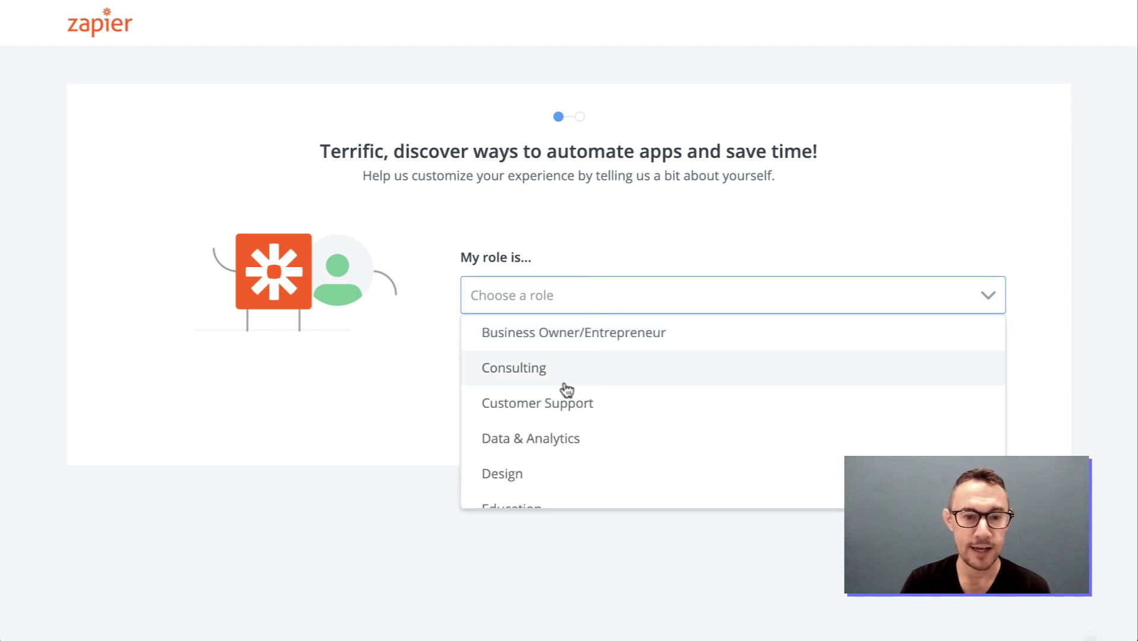
pyautogui.scroll(-1, 566, 390)
pyautogui.scroll(1, 566, 391)
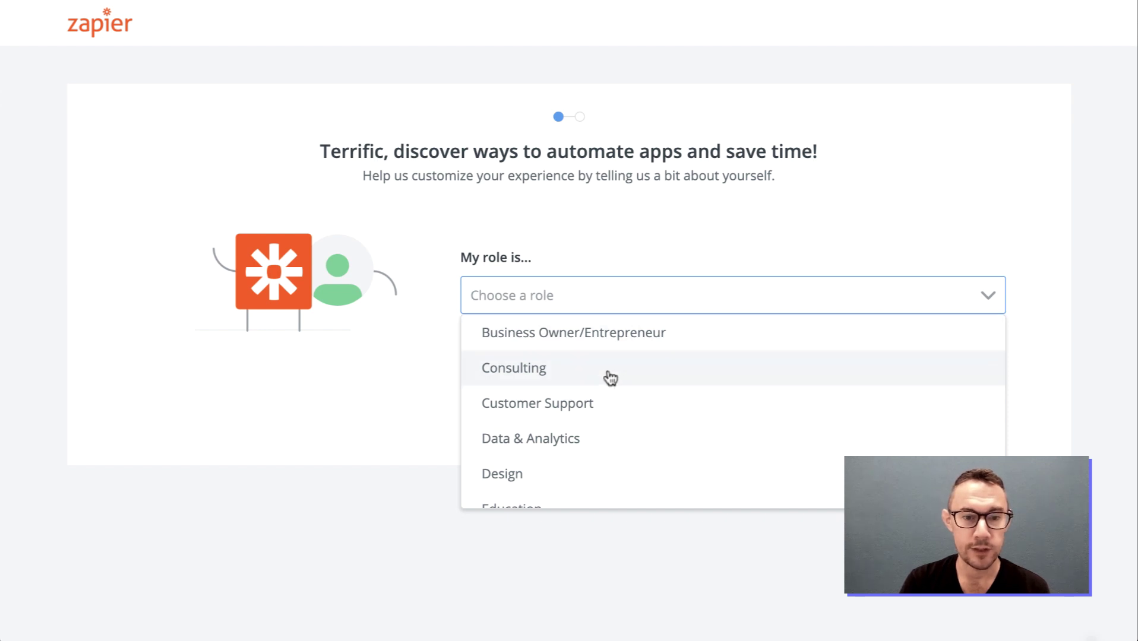
pyautogui.scroll(-2, 608, 378)
pyautogui.scroll(-10, 610, 378)
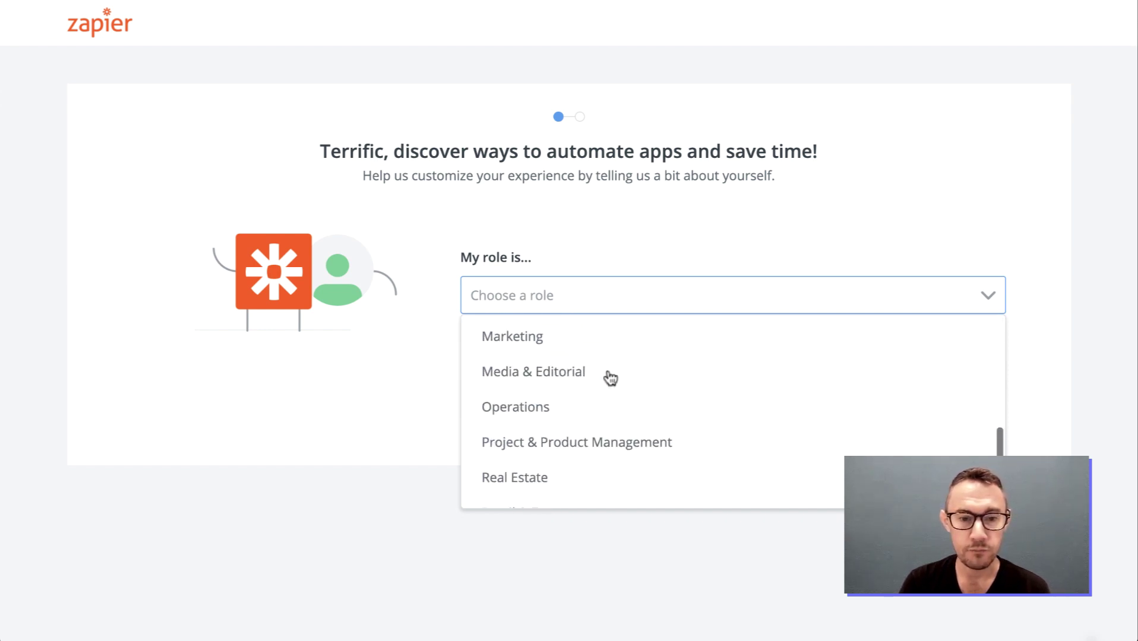
pyautogui.scroll(10, 610, 378)
pyautogui.click(614, 333)
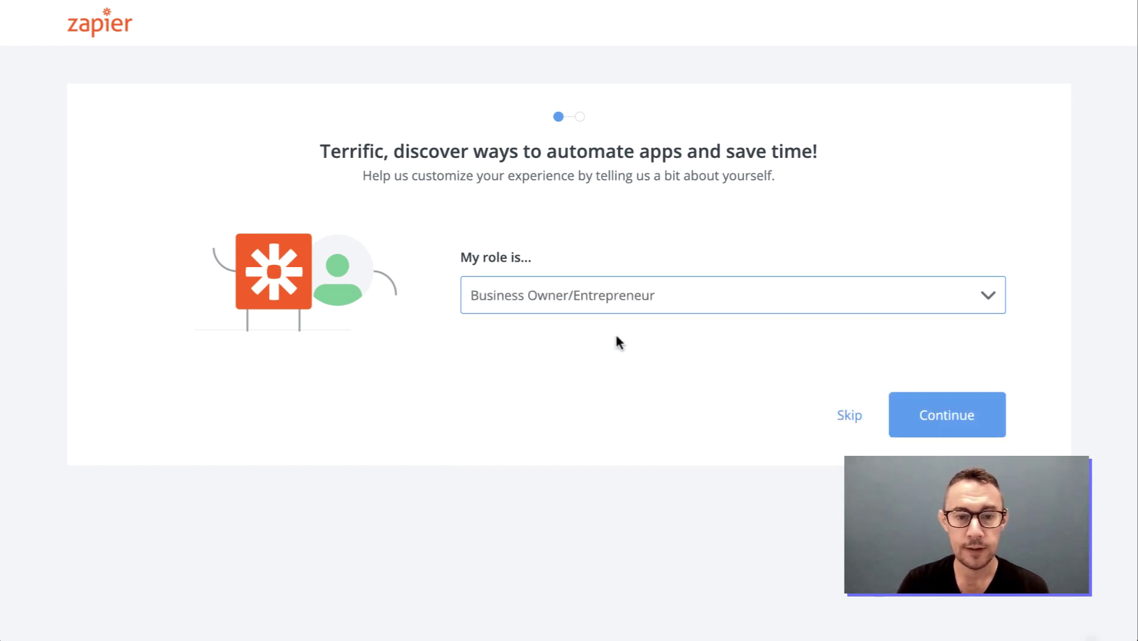
pyautogui.click(927, 415)
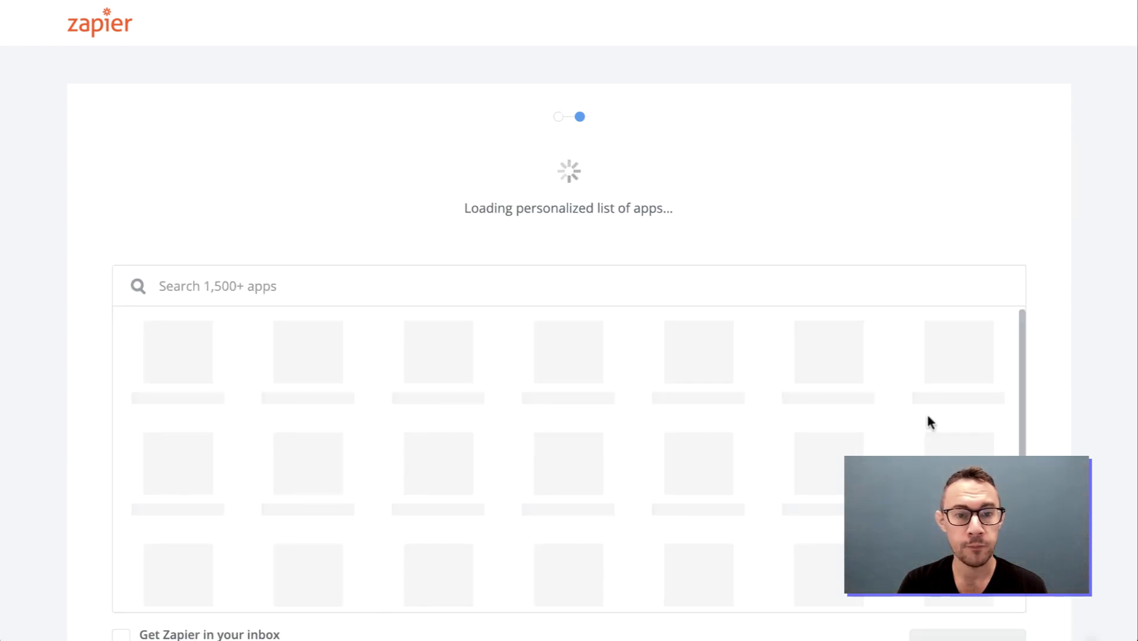
# Search the app list to add Mailchimp, Gmail and HubSpot
pyautogui.scroll(-2, 526, 140)
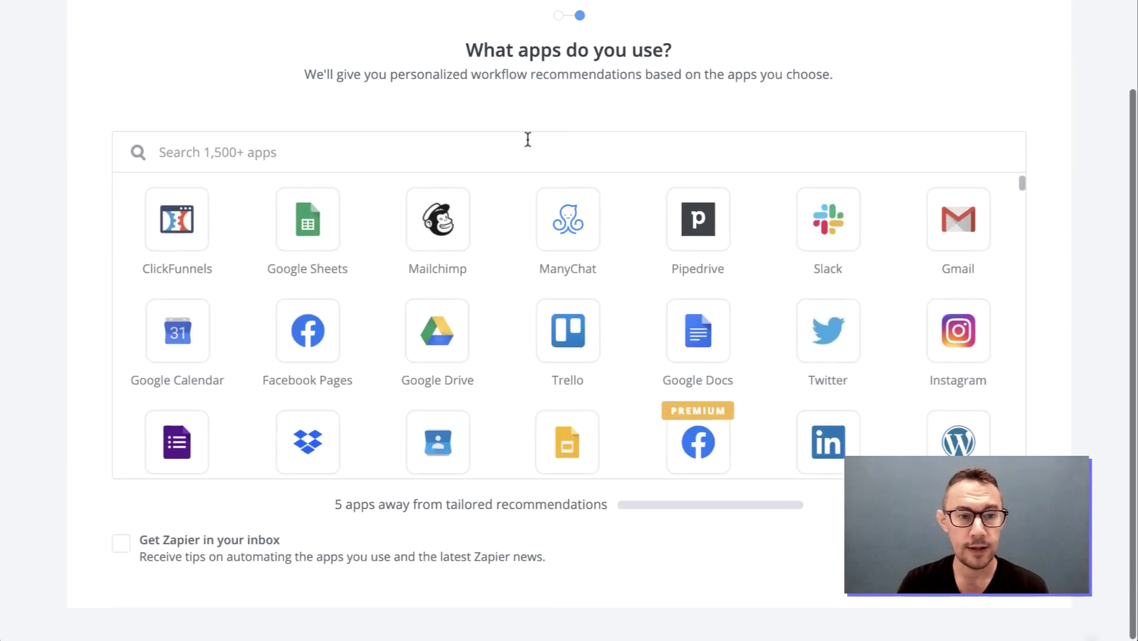
pyautogui.scroll(1, 526, 142)
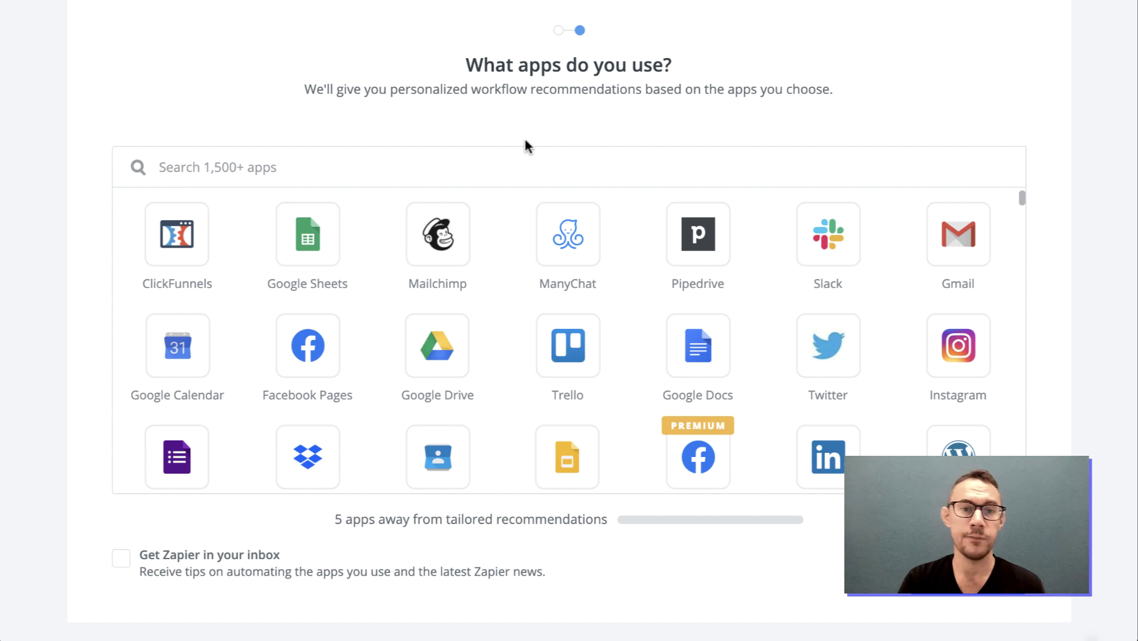
pyautogui.click(495, 164)
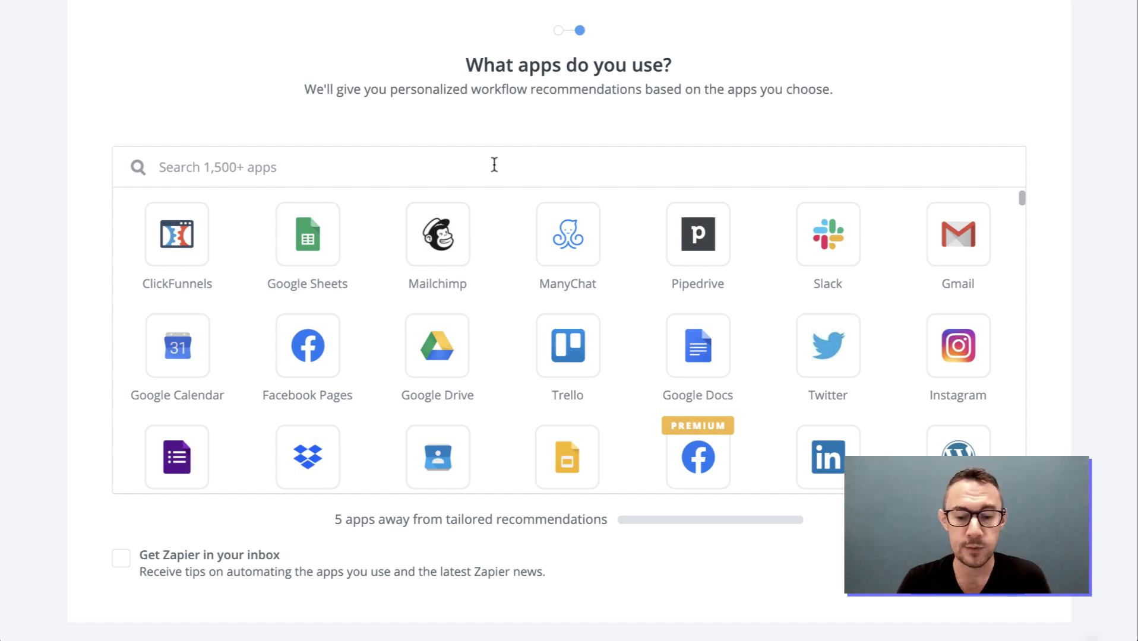
pyautogui.write('mail')
pyautogui.click(161, 245)
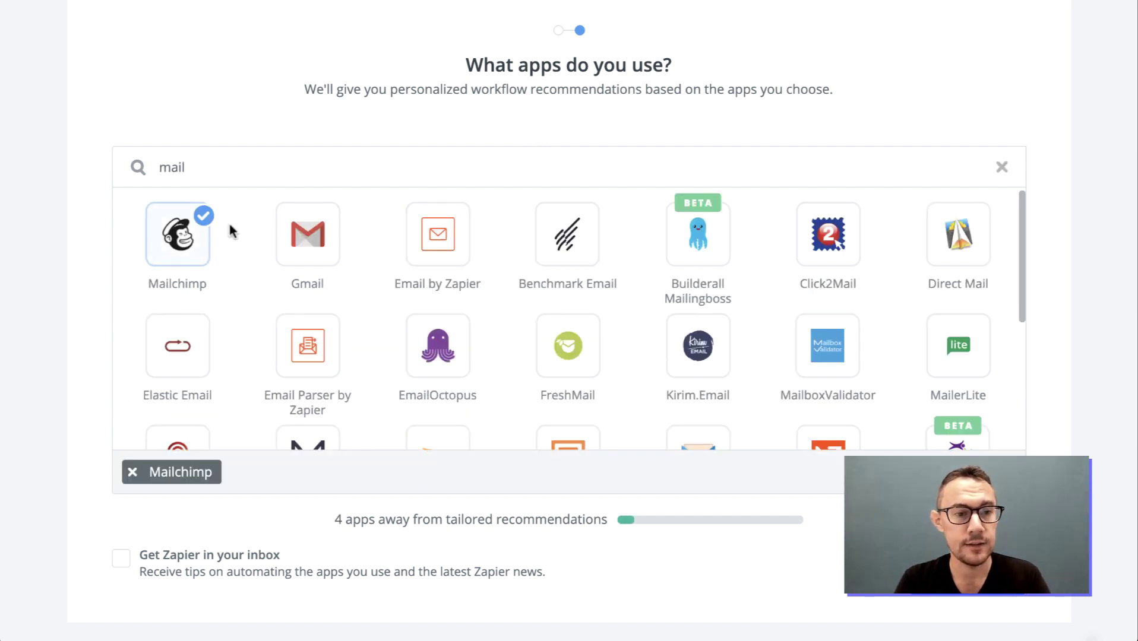
pyautogui.click(287, 234)
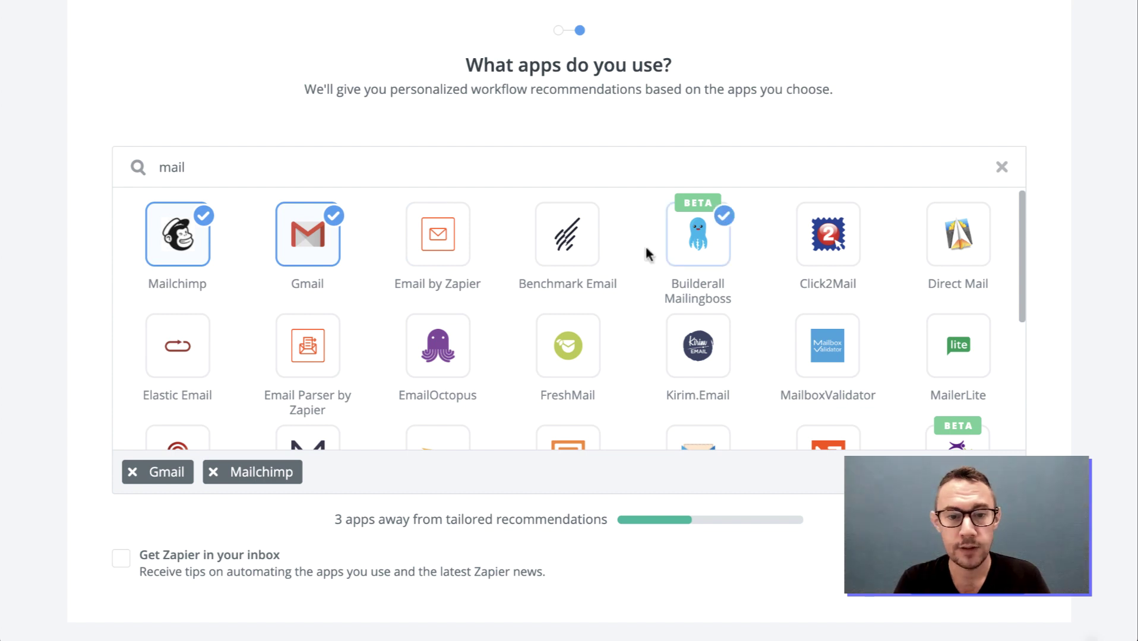
pyautogui.scroll(-1, 567, 248)
pyautogui.scroll(-3, 568, 248)
pyautogui.scroll(4, 567, 248)
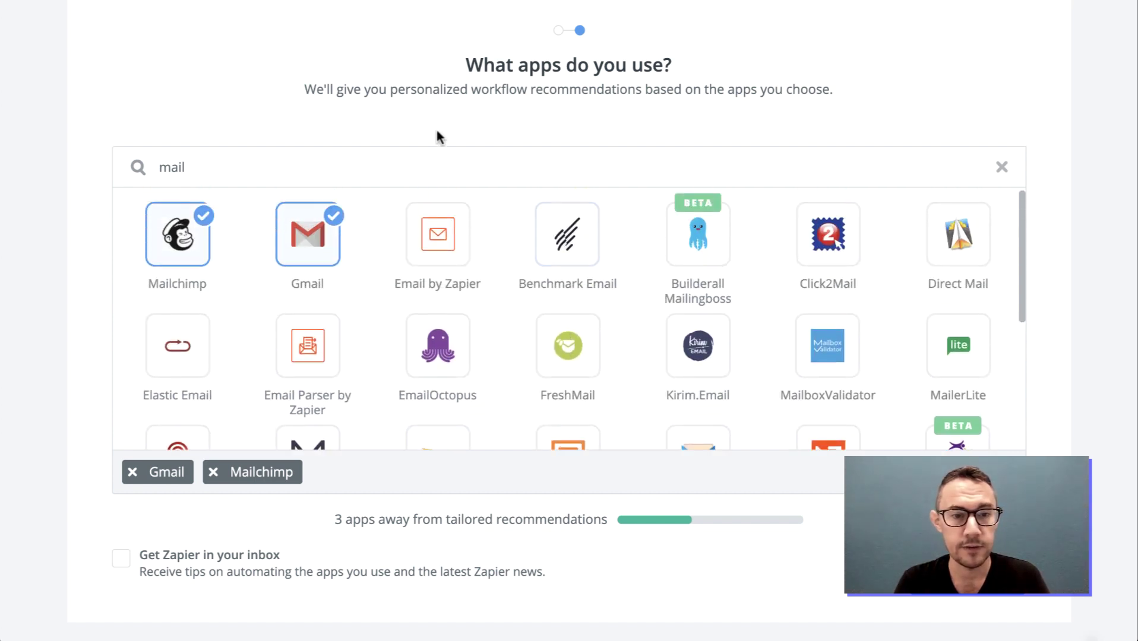
pyautogui.doubleClick(413, 177)
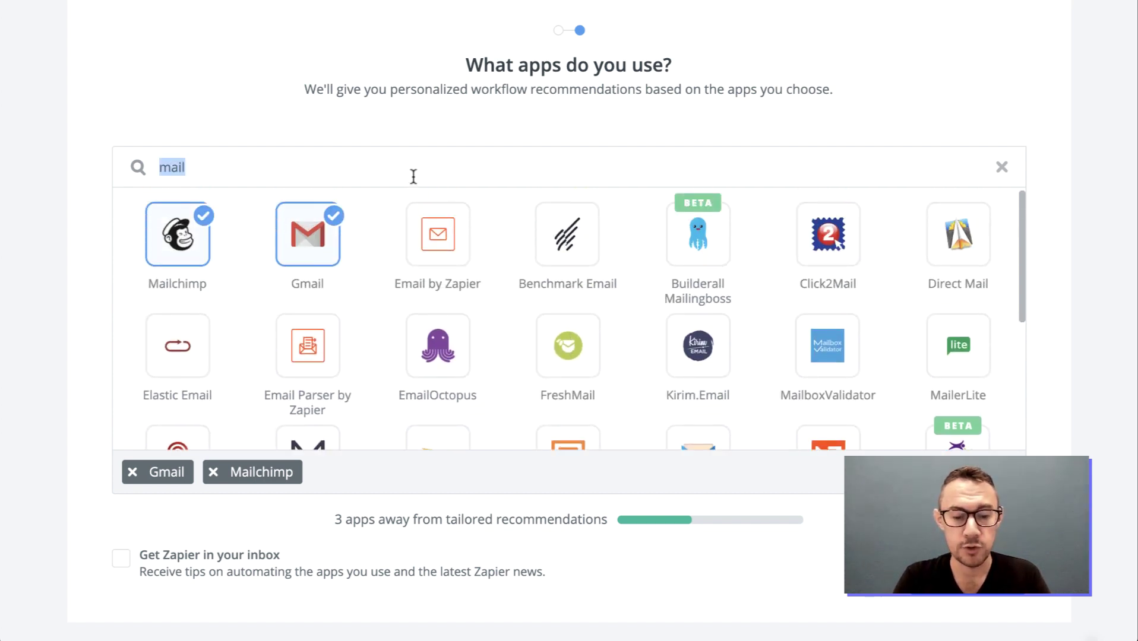
pyautogui.write('hubs')
pyautogui.click(177, 249)
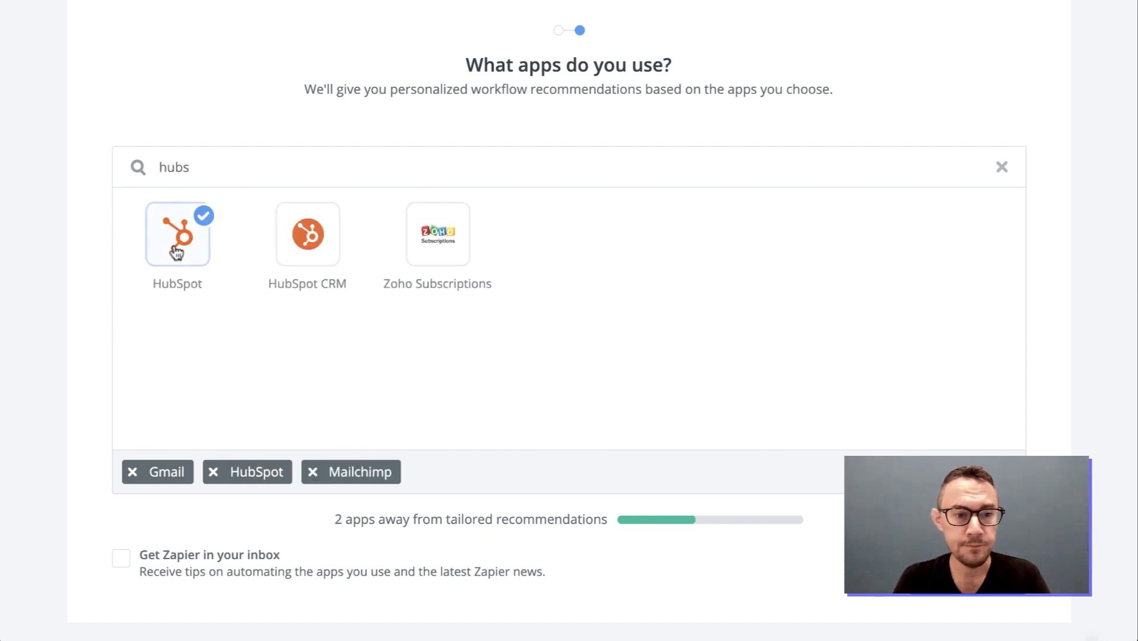
# Clear the search and add Google Sheets, Docs, Drive, Calendar and Slides
pyautogui.doubleClick(300, 169)
pyautogui.press('BackSpace')
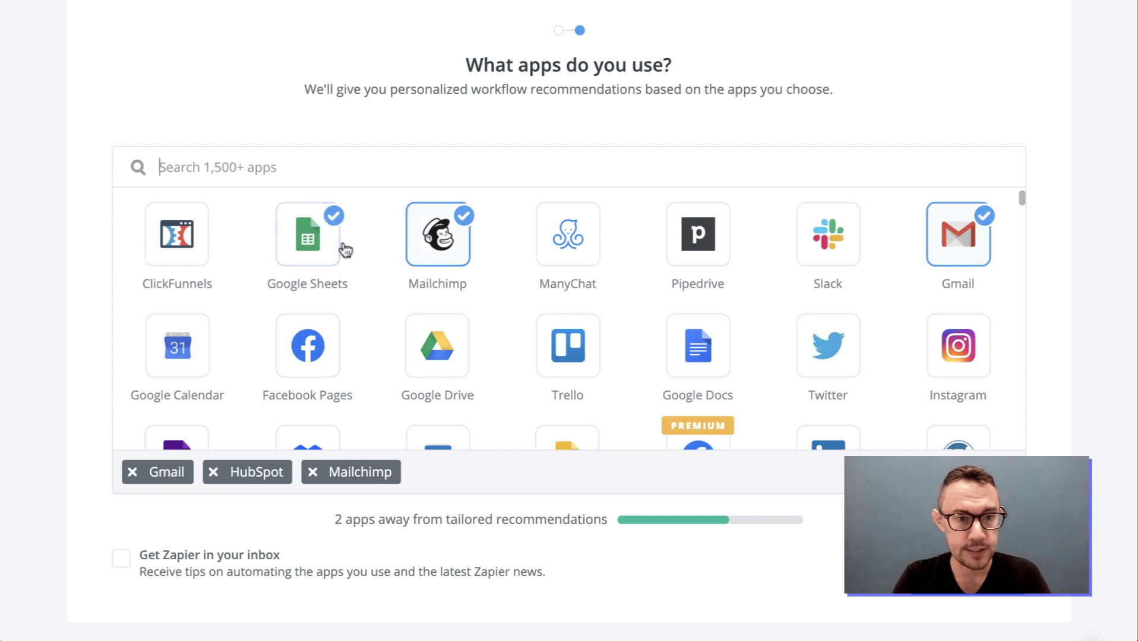
pyautogui.click(312, 237)
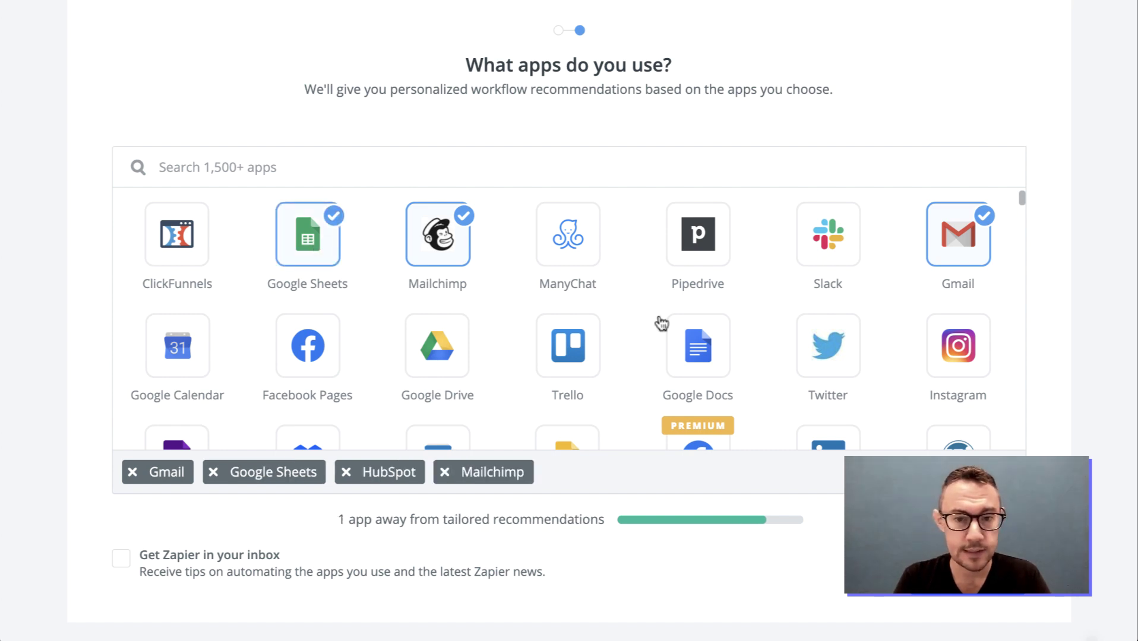
pyautogui.click(668, 327)
pyautogui.click(425, 345)
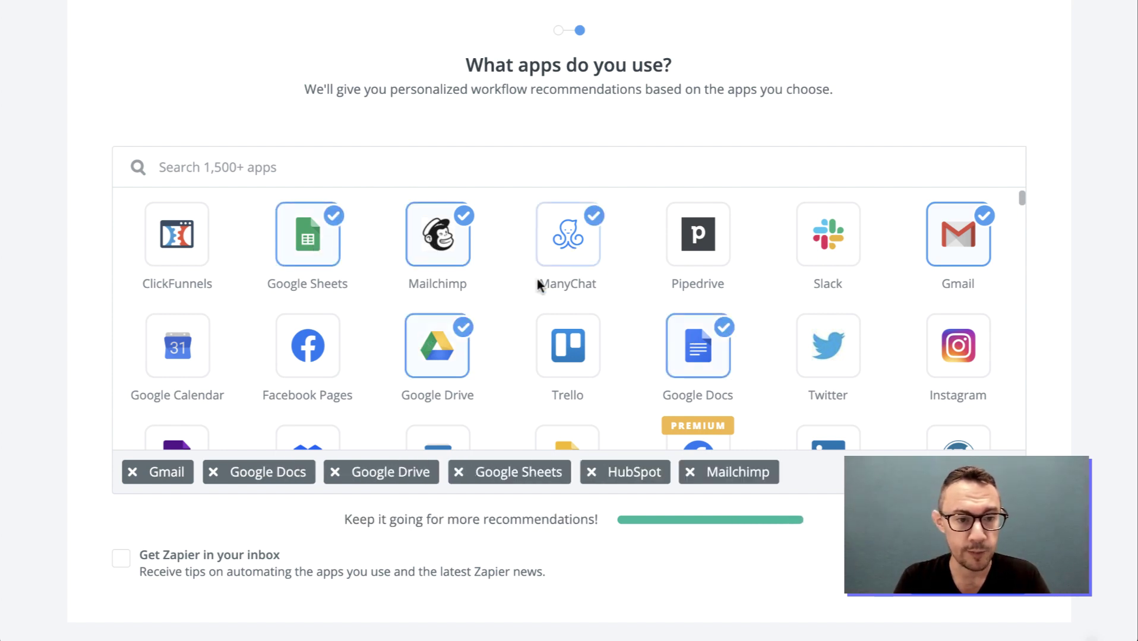
pyautogui.scroll(-1, 493, 321)
pyautogui.click(199, 321)
pyautogui.scroll(-1, 456, 322)
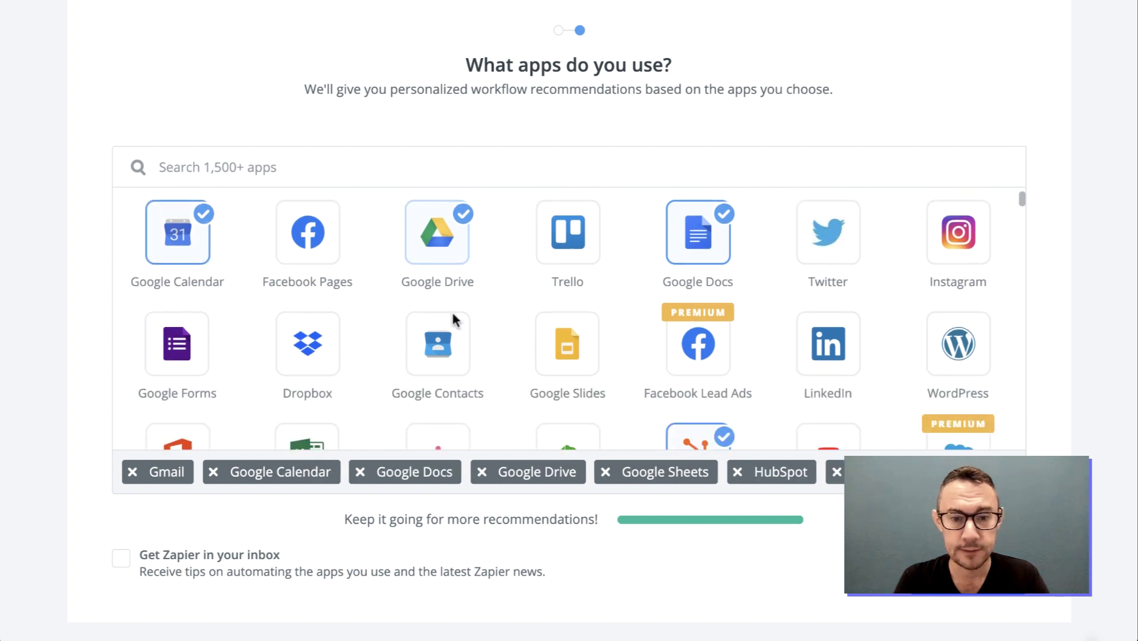
pyautogui.click(554, 356)
# Scroll further down the app list to add Airtable and Xero
pyautogui.scroll(-1, 551, 308)
pyautogui.scroll(-1, 550, 306)
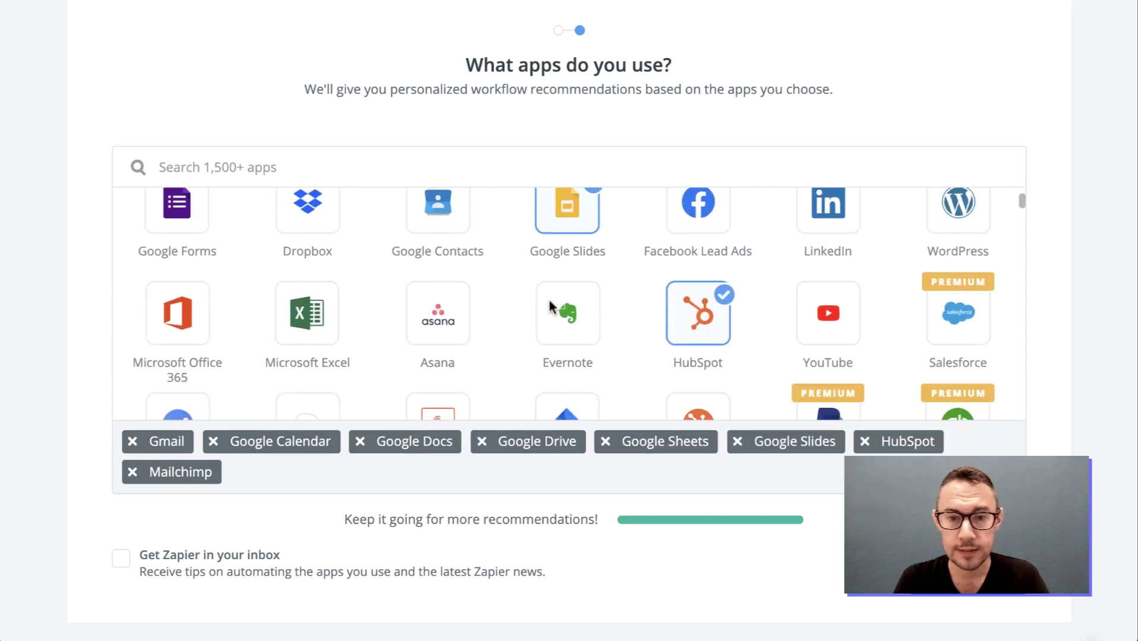
pyautogui.scroll(-1, 601, 302)
pyautogui.scroll(-1, 484, 292)
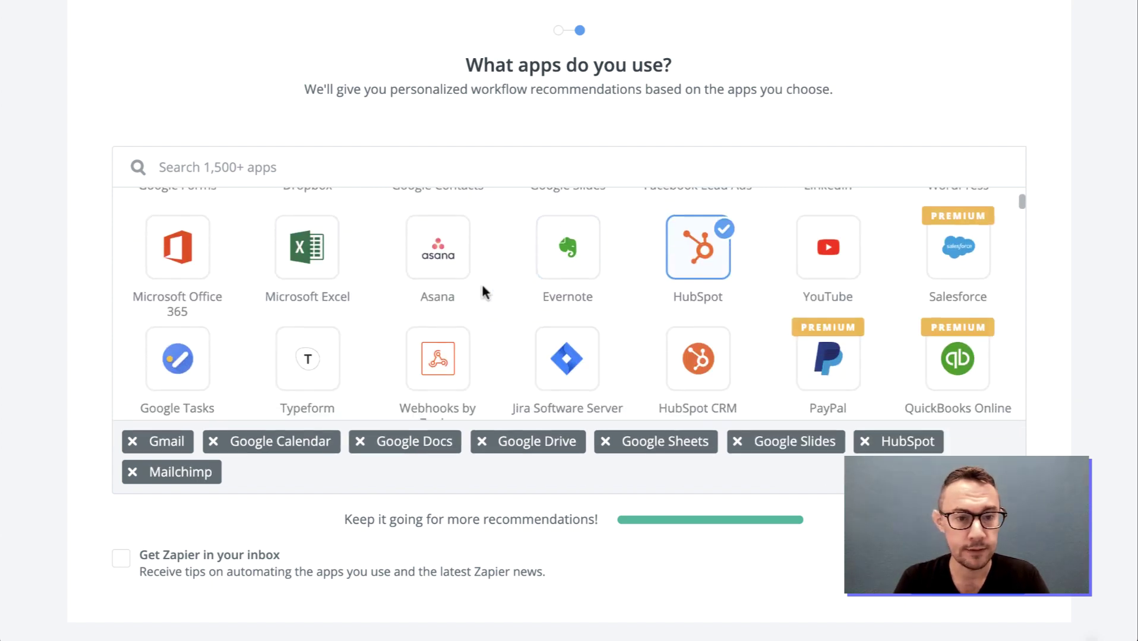
pyautogui.scroll(-1, 515, 296)
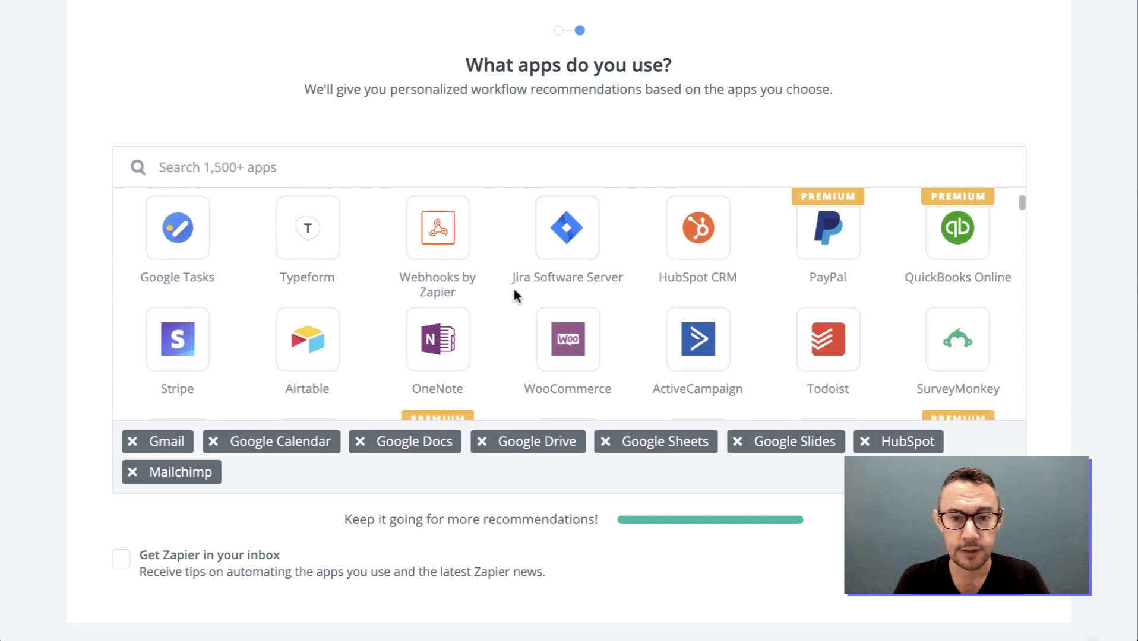
pyautogui.scroll(-1, 515, 296)
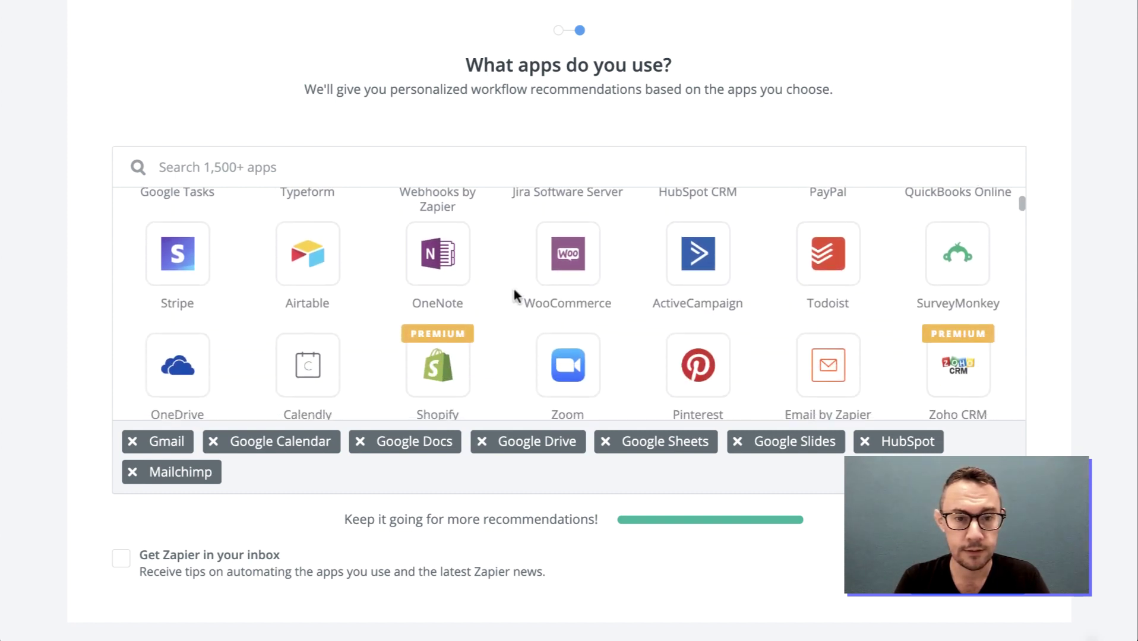
pyautogui.click(308, 258)
pyautogui.scroll(-1, 601, 303)
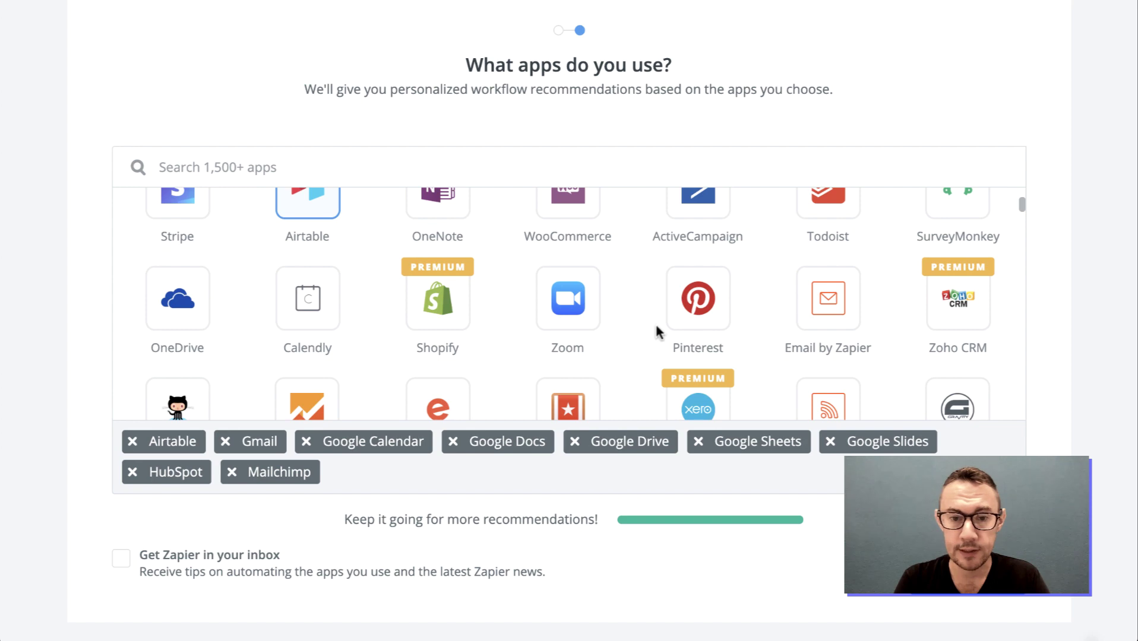
pyautogui.scroll(-1, 625, 328)
pyautogui.scroll(1, 625, 327)
pyautogui.scroll(1, 625, 328)
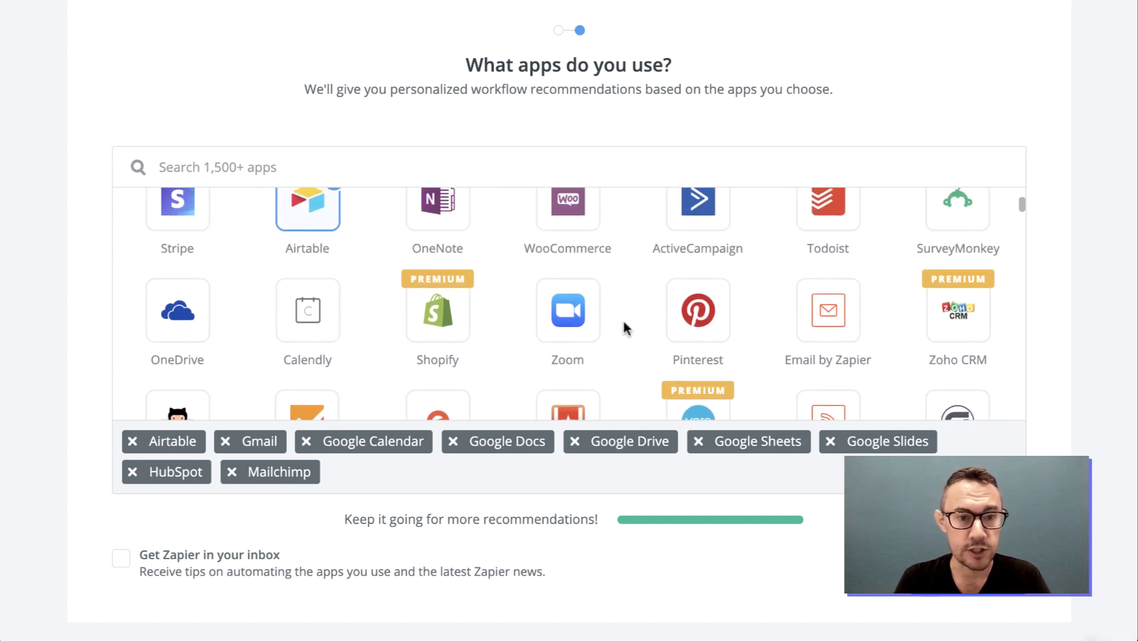
pyautogui.scroll(-1, 625, 327)
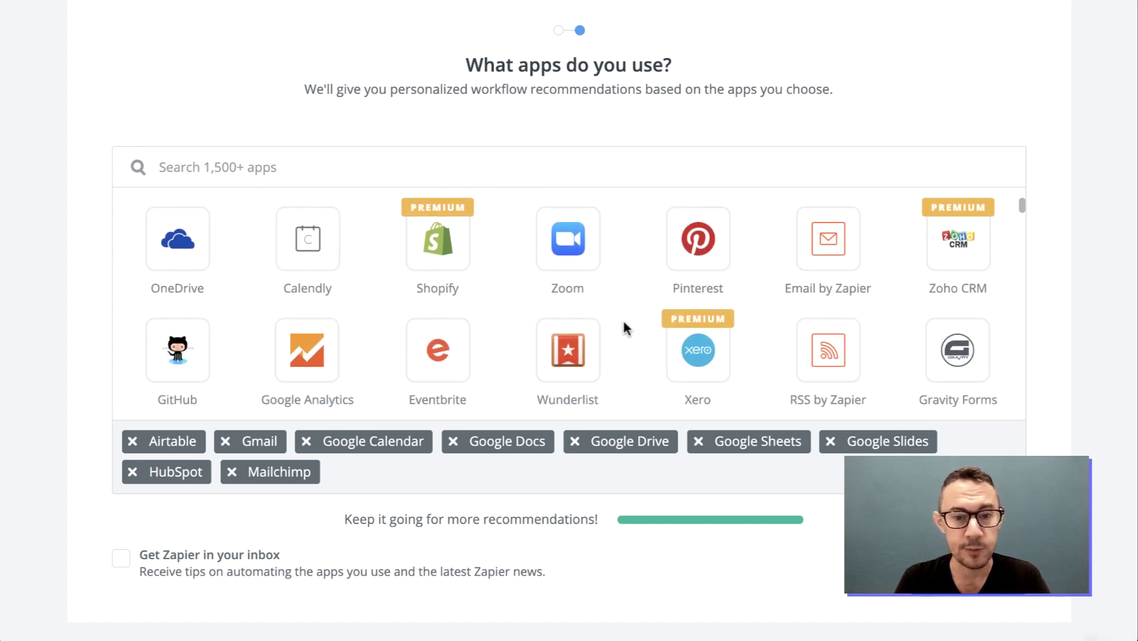
pyautogui.click(662, 338)
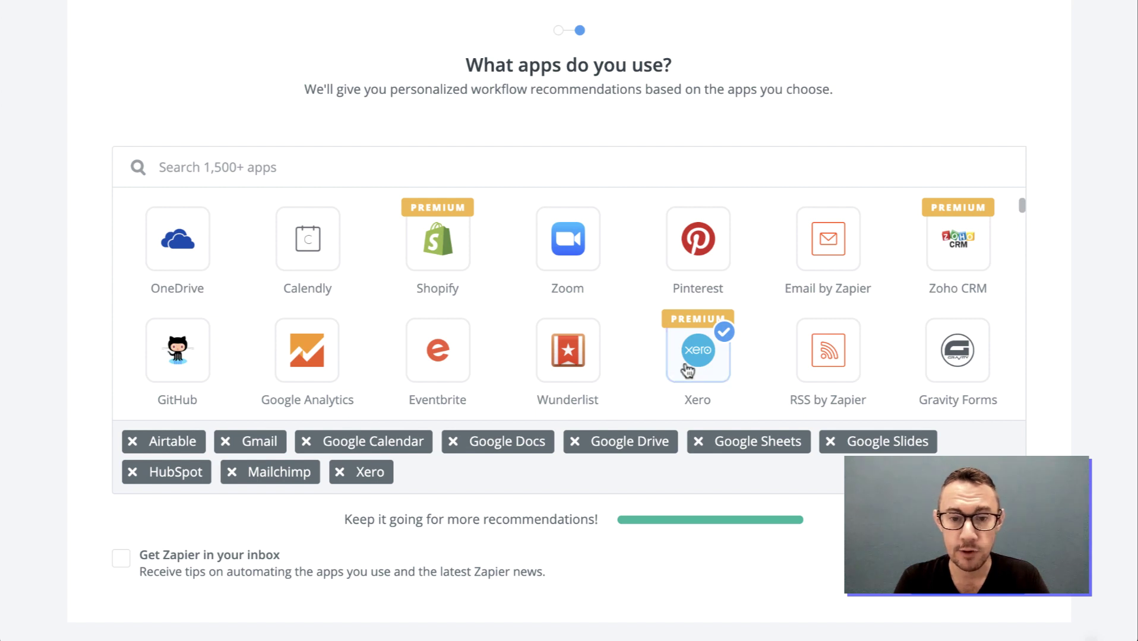
pyautogui.scroll(-2, 631, 324)
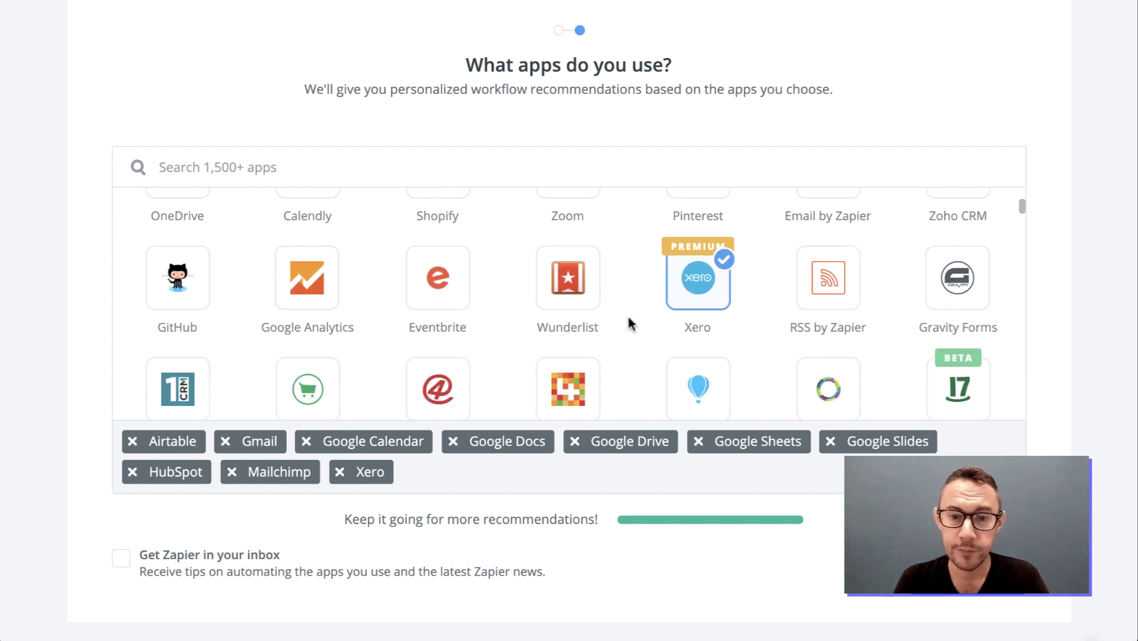
pyautogui.scroll(-1, 631, 291)
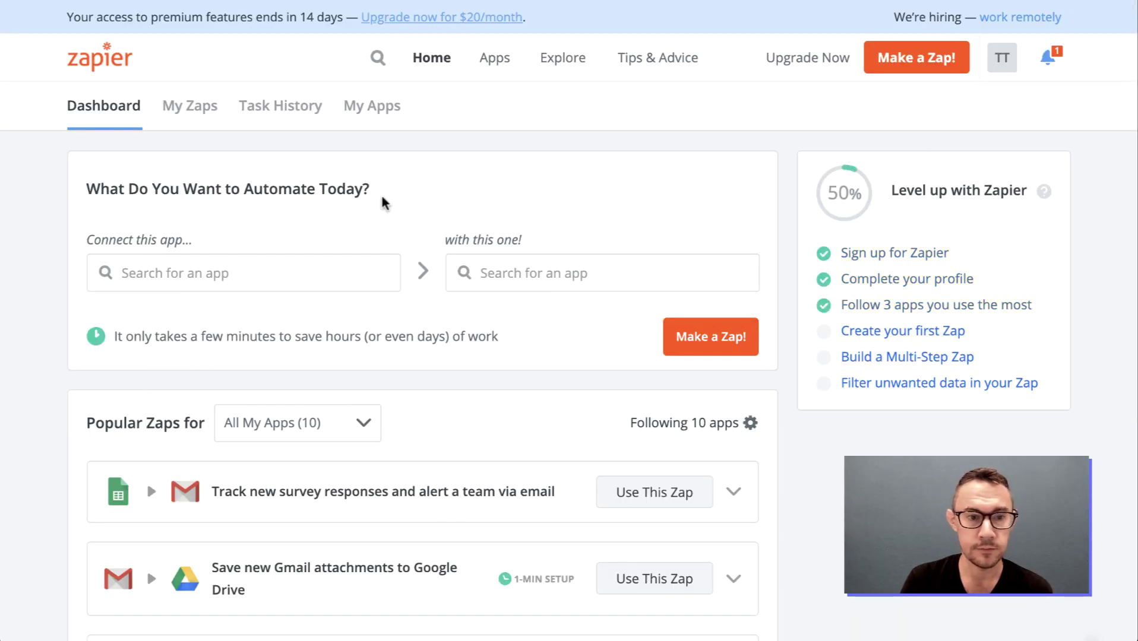
# On the dashboard, highlight the '14 days' premium access notice, then deselect it
pyautogui.scroll(-1, 381, 229)
pyautogui.scroll(1, 392, 238)
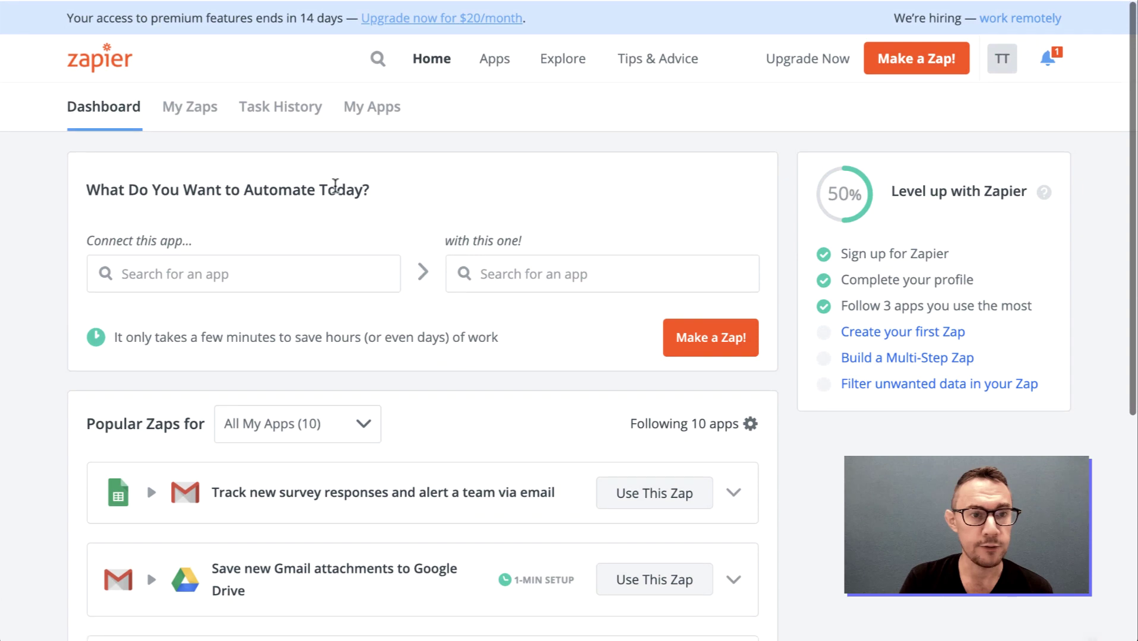
pyautogui.moveTo(305, 17); pyautogui.dragTo(317, 17)
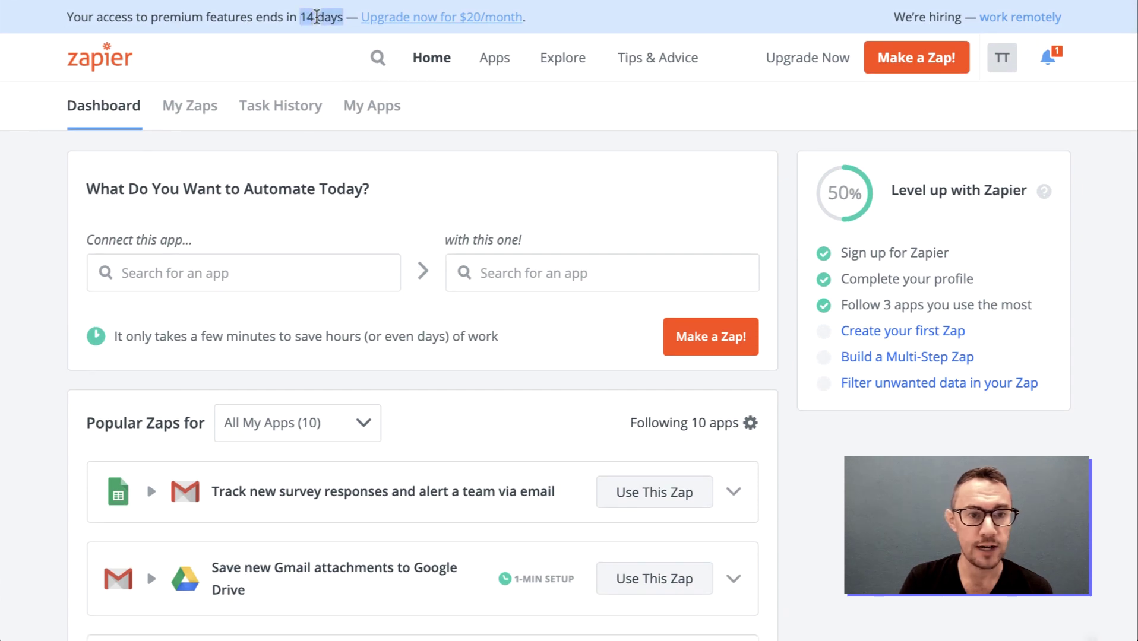
pyautogui.click(318, 17)
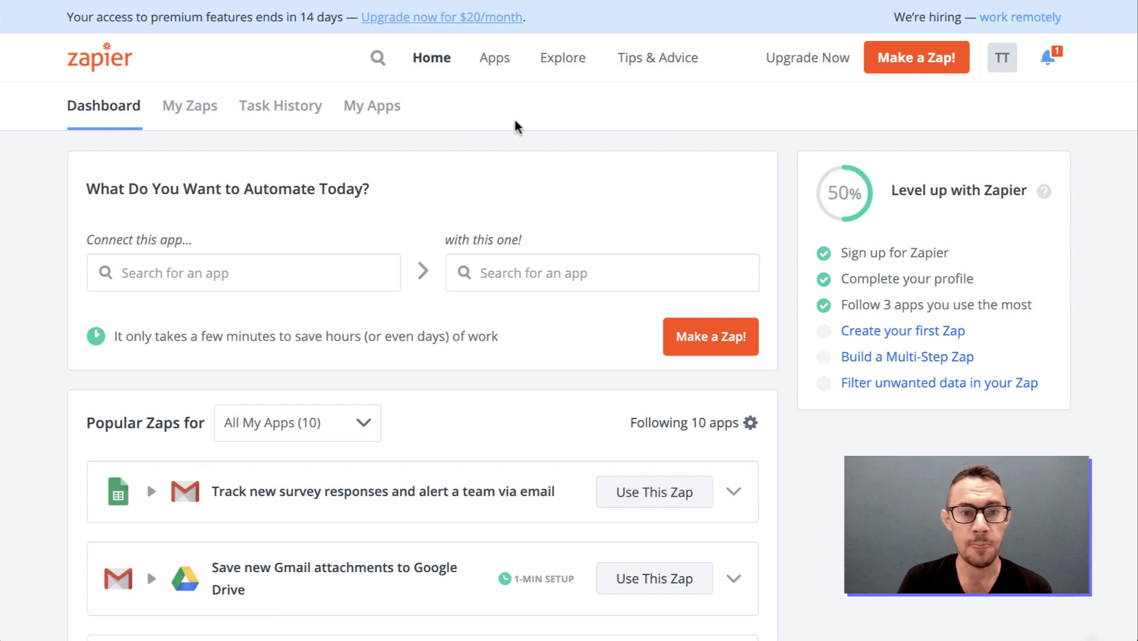
pyautogui.scroll(-2, 719, 216)
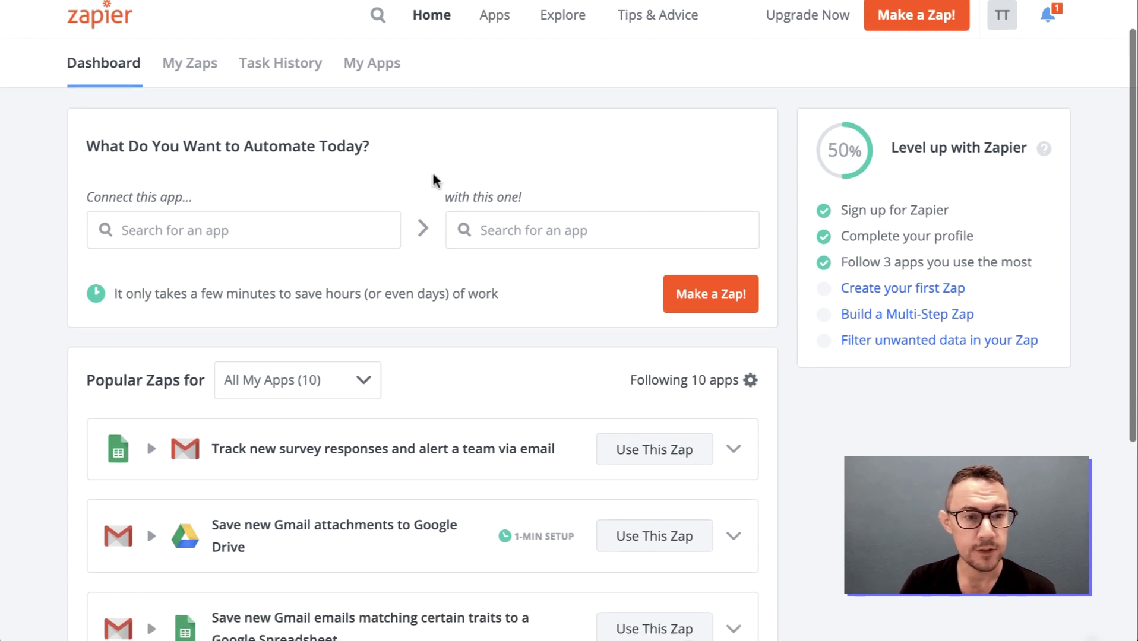
pyautogui.scroll(2, 435, 180)
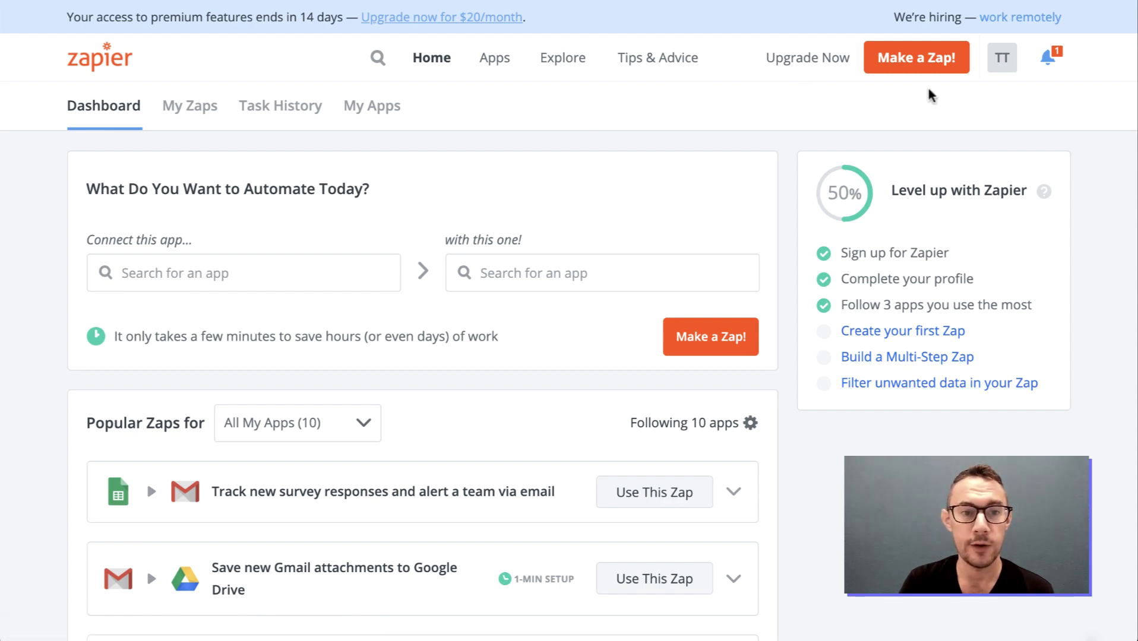
# Open Settings from the TT avatar menu, leaving the timezone at GMT+02:00 Europe/Budapest
pyautogui.click(995, 67)
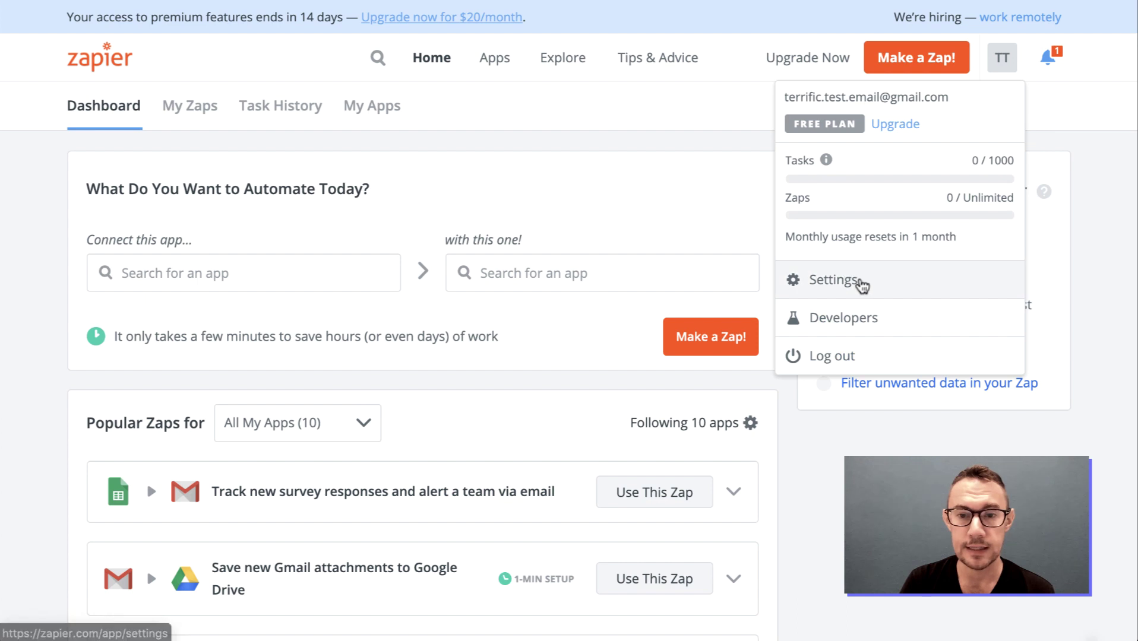
pyautogui.click(860, 285)
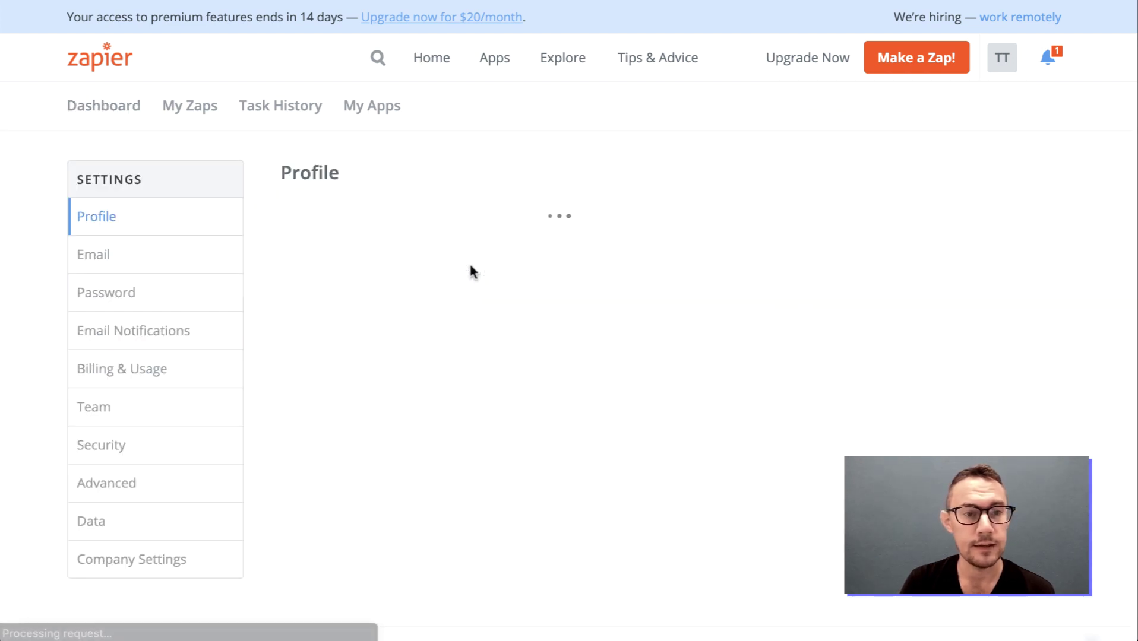
pyautogui.scroll(-1, 405, 266)
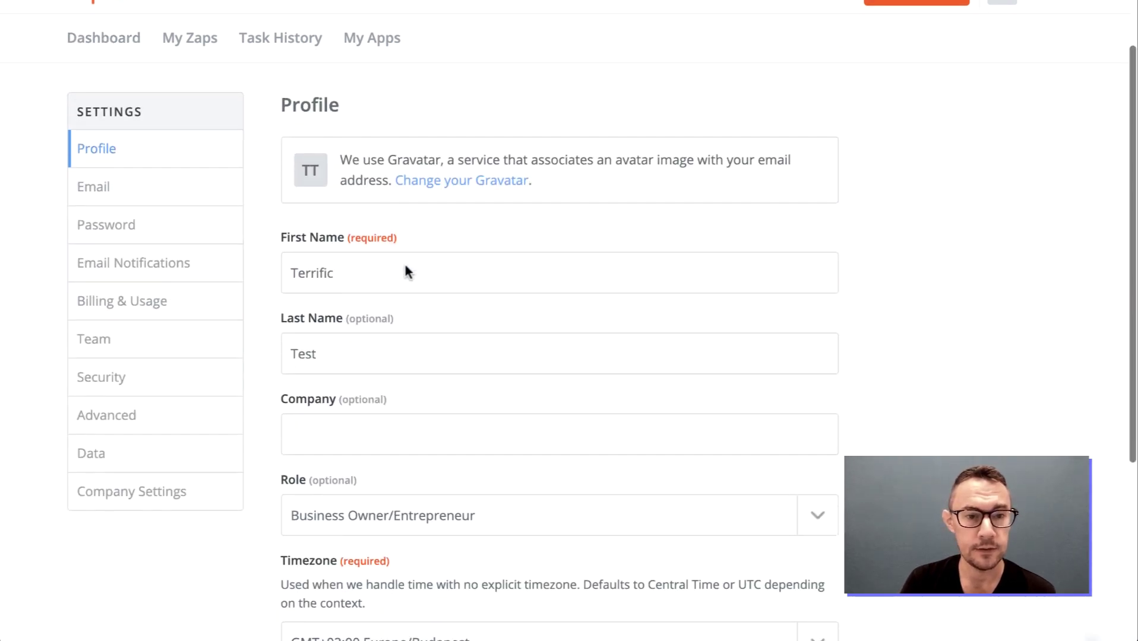
pyautogui.scroll(-2, 339, 202)
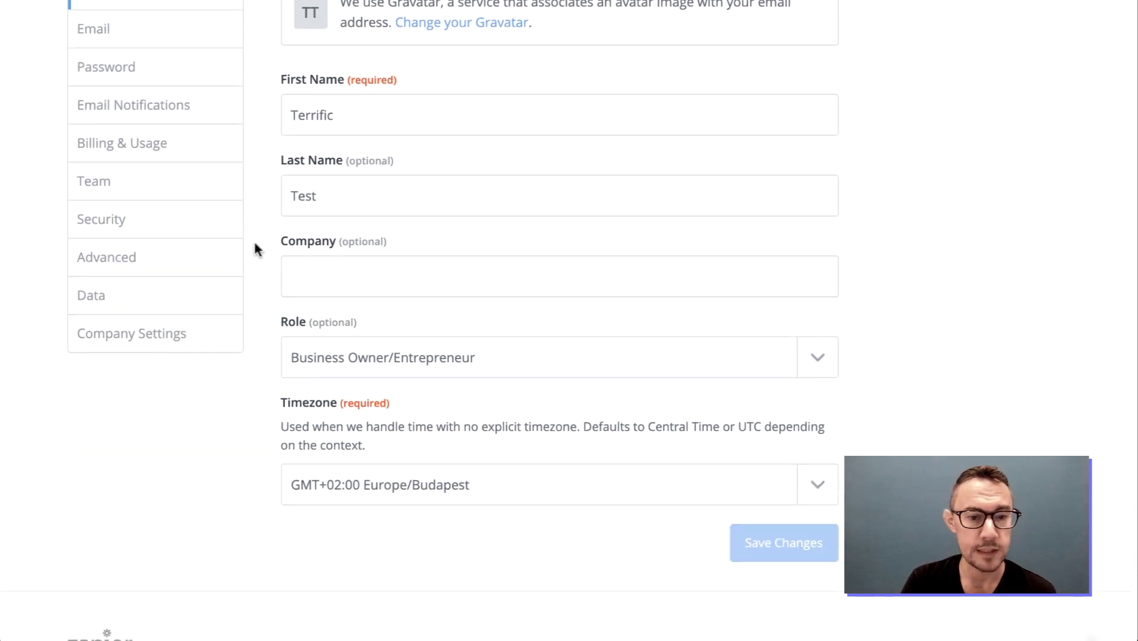
pyautogui.click(385, 491)
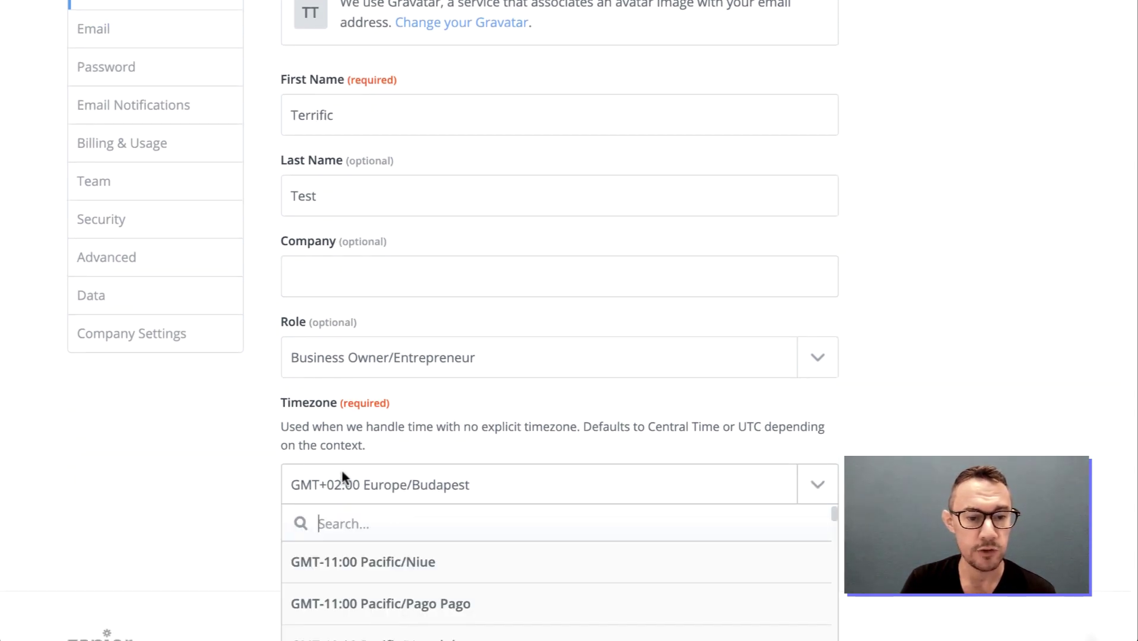
pyautogui.scroll(-3, 356, 484)
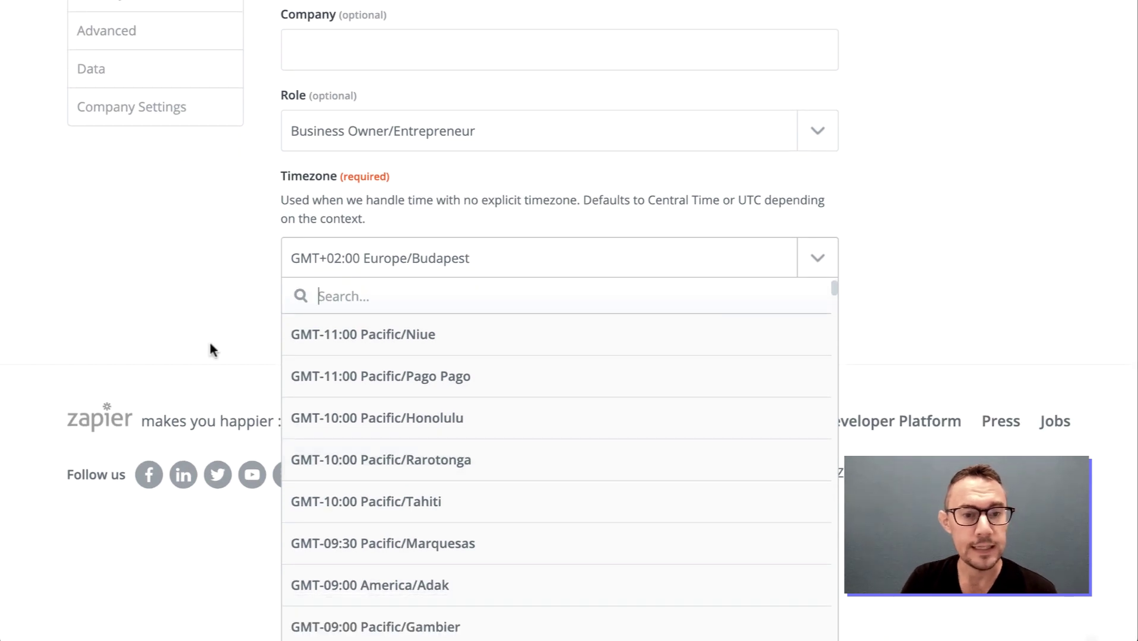
pyautogui.click(225, 315)
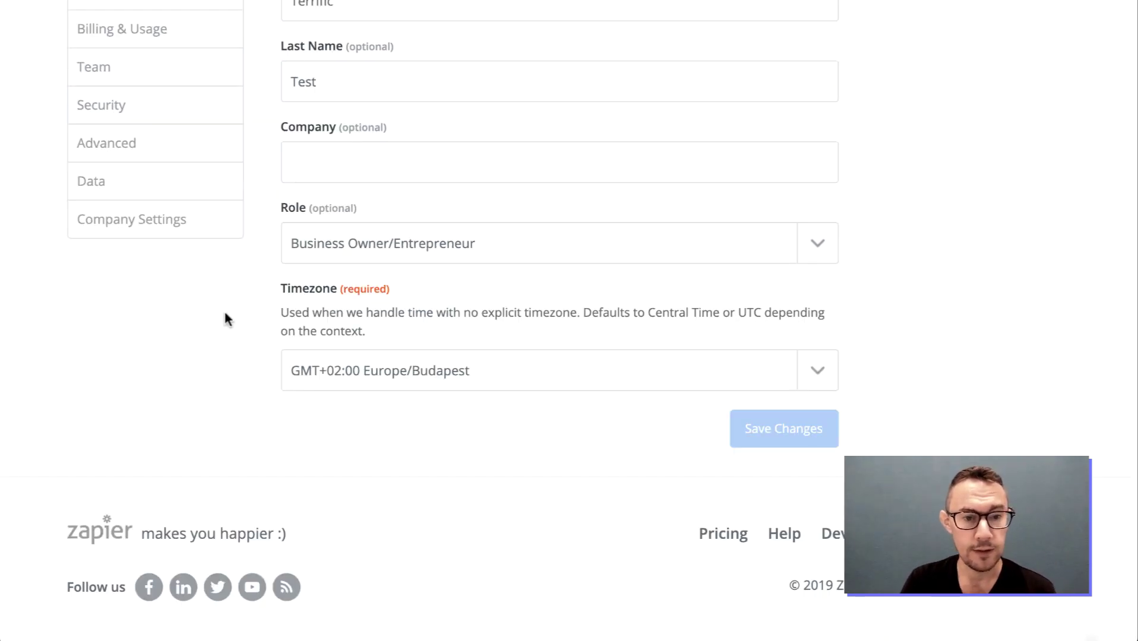
pyautogui.scroll(5, 183, 242)
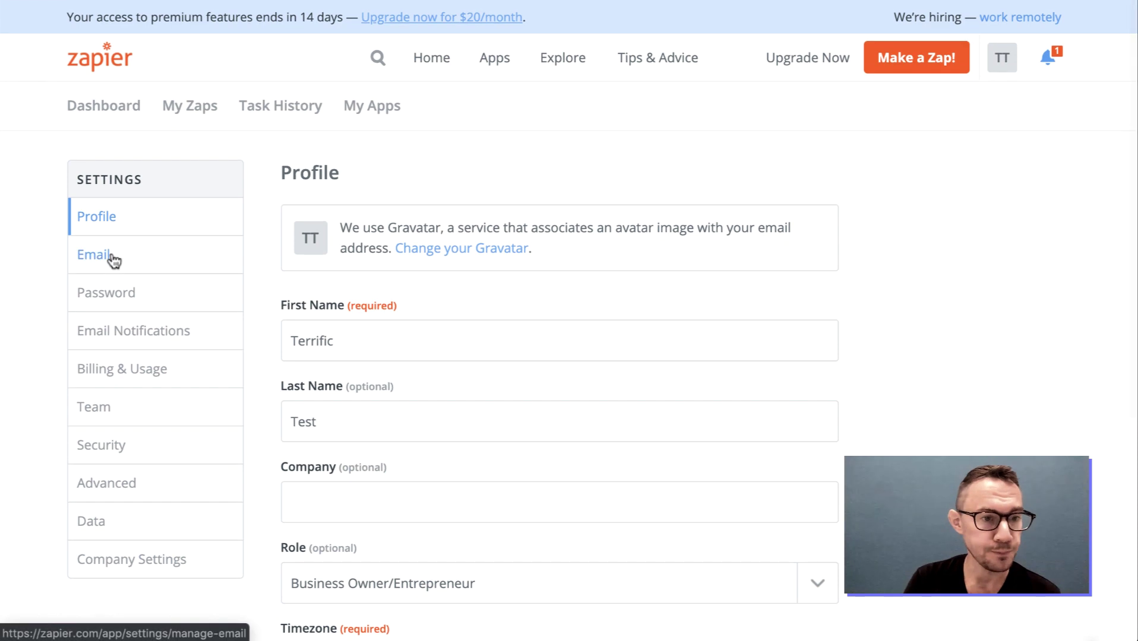
# Look over the Email and Password settings pages
pyautogui.click(112, 258)
pyautogui.scroll(-1, 429, 280)
pyautogui.scroll(-1, 430, 282)
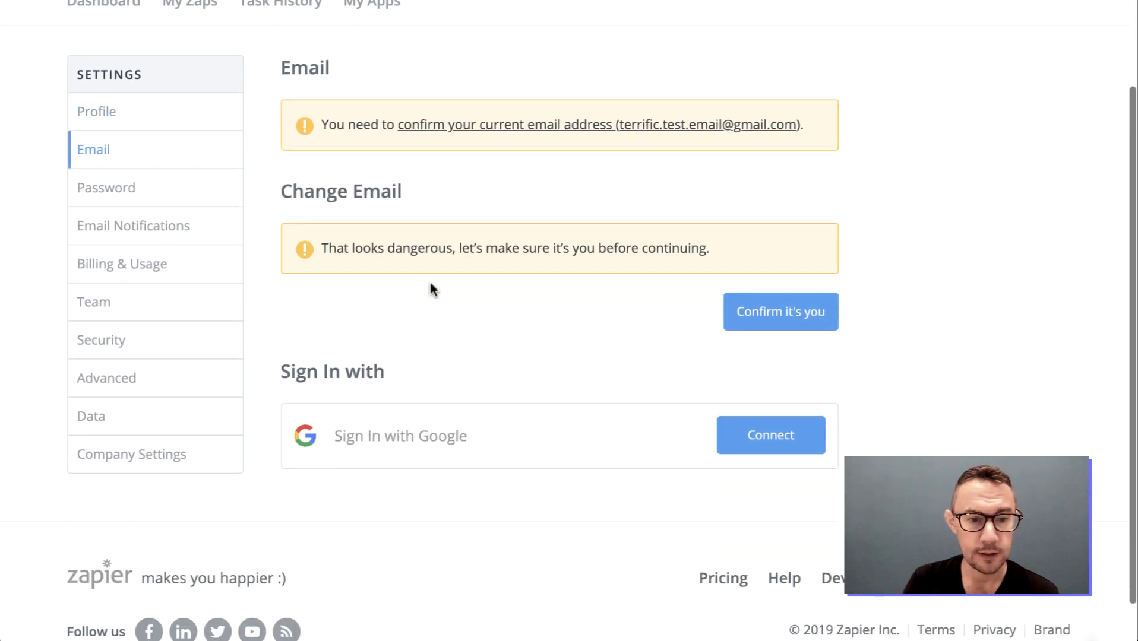
pyautogui.scroll(3, 475, 237)
pyautogui.click(107, 276)
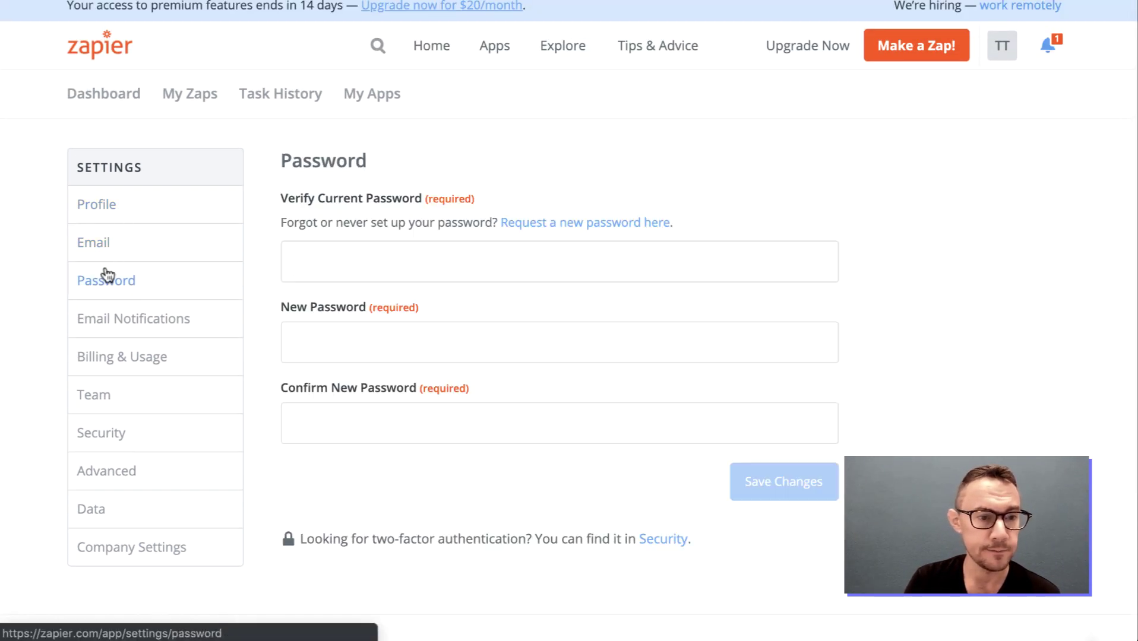
# Review Email Notifications, keeping the activity summary on Weekly, and scroll through the newsletters
pyautogui.click(140, 320)
pyautogui.scroll(-1, 331, 291)
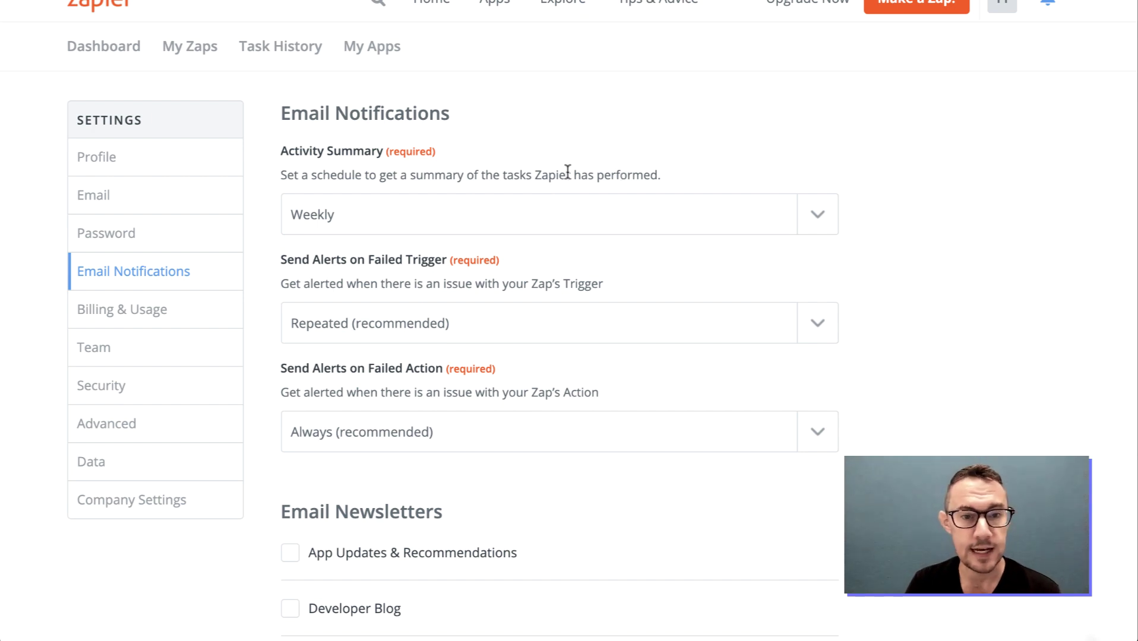
pyautogui.click(607, 220)
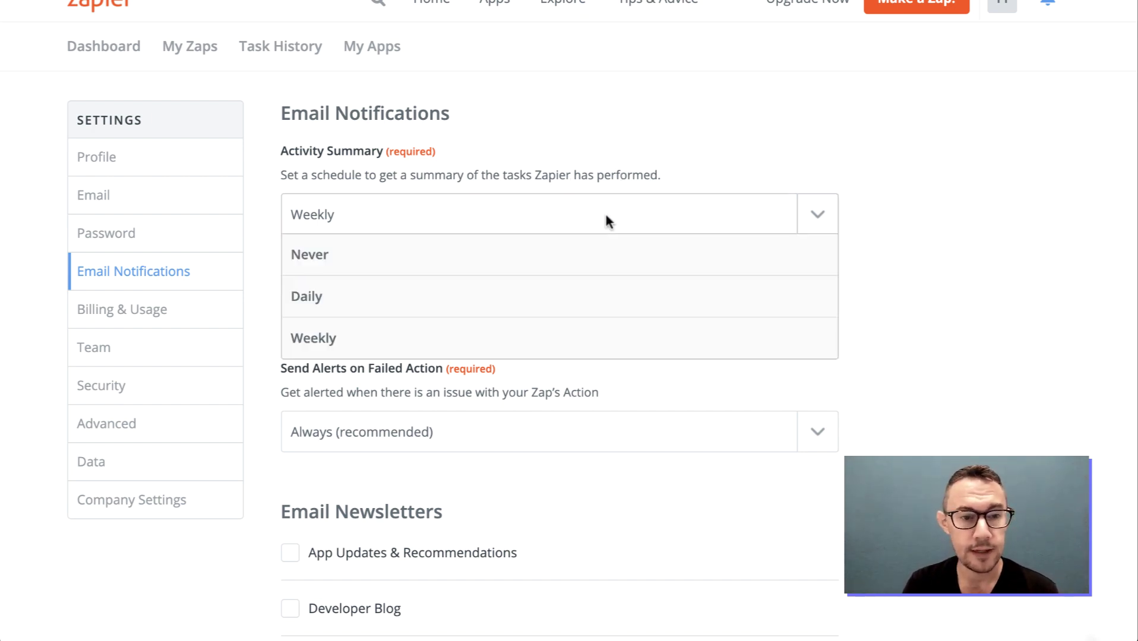
pyautogui.click(604, 212)
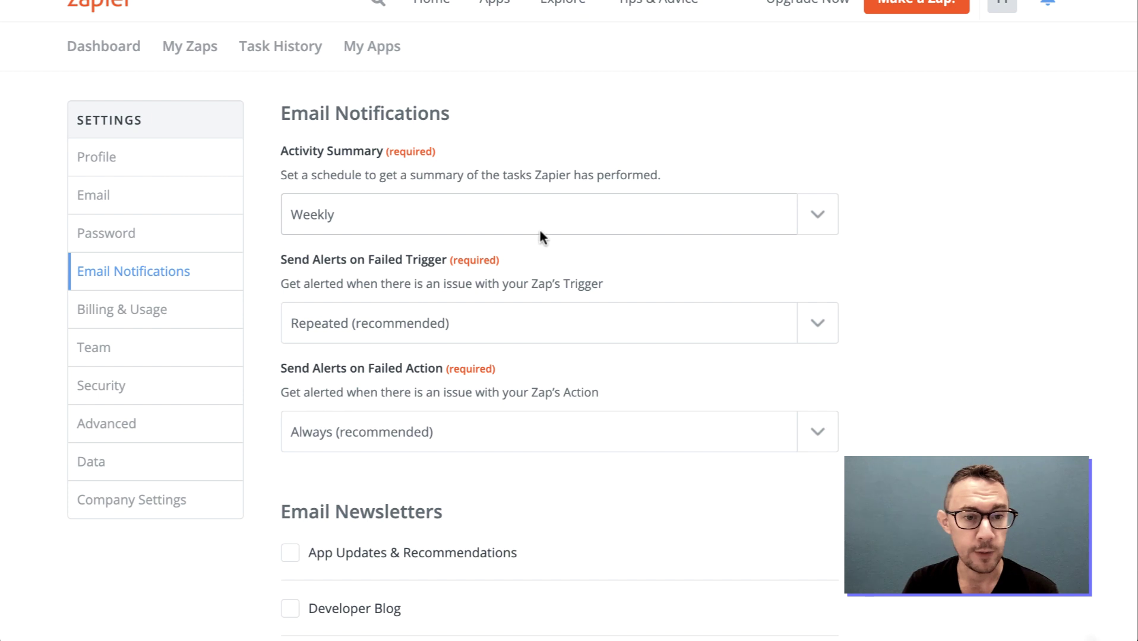
pyautogui.scroll(-1, 570, 291)
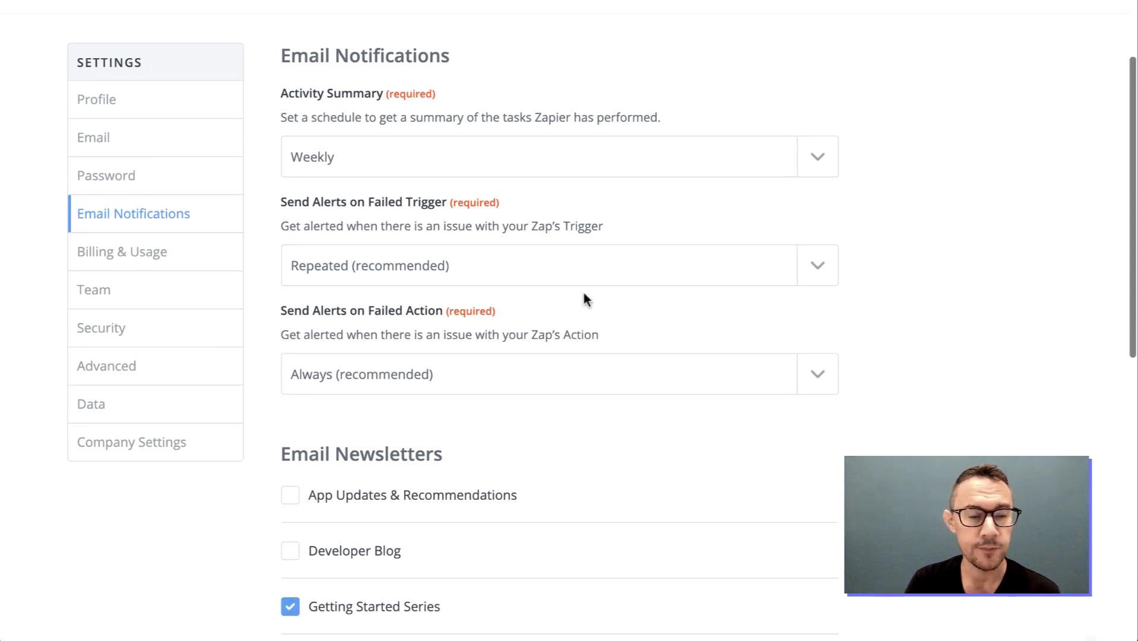
pyautogui.scroll(-1, 584, 297)
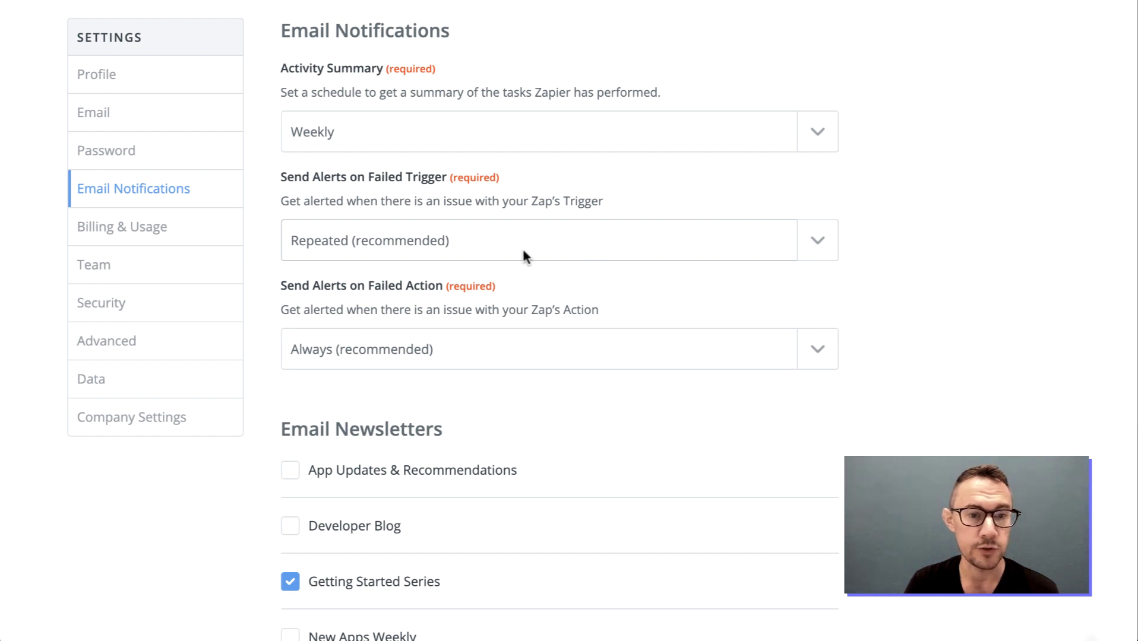
pyautogui.scroll(-2, 532, 279)
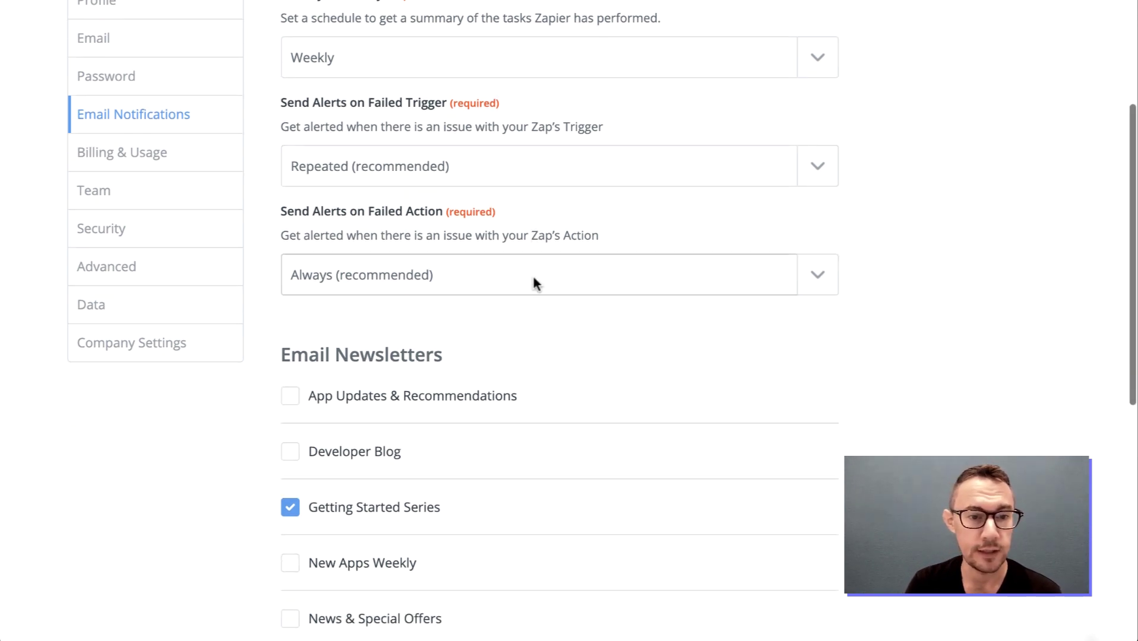
pyautogui.scroll(-3, 541, 332)
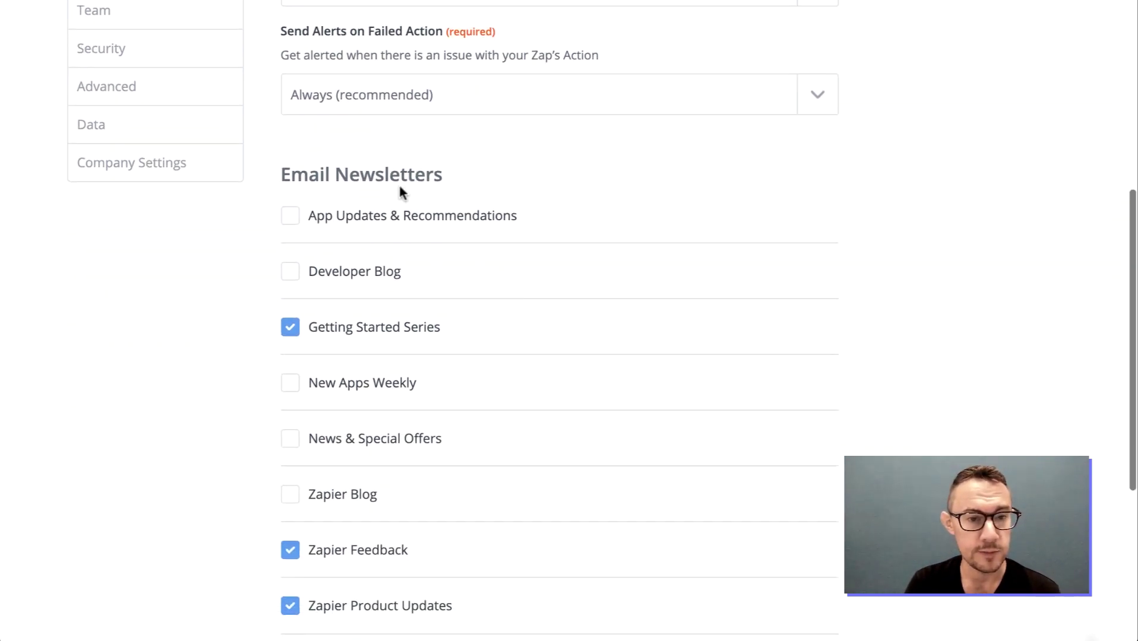
pyautogui.scroll(-4, 358, 488)
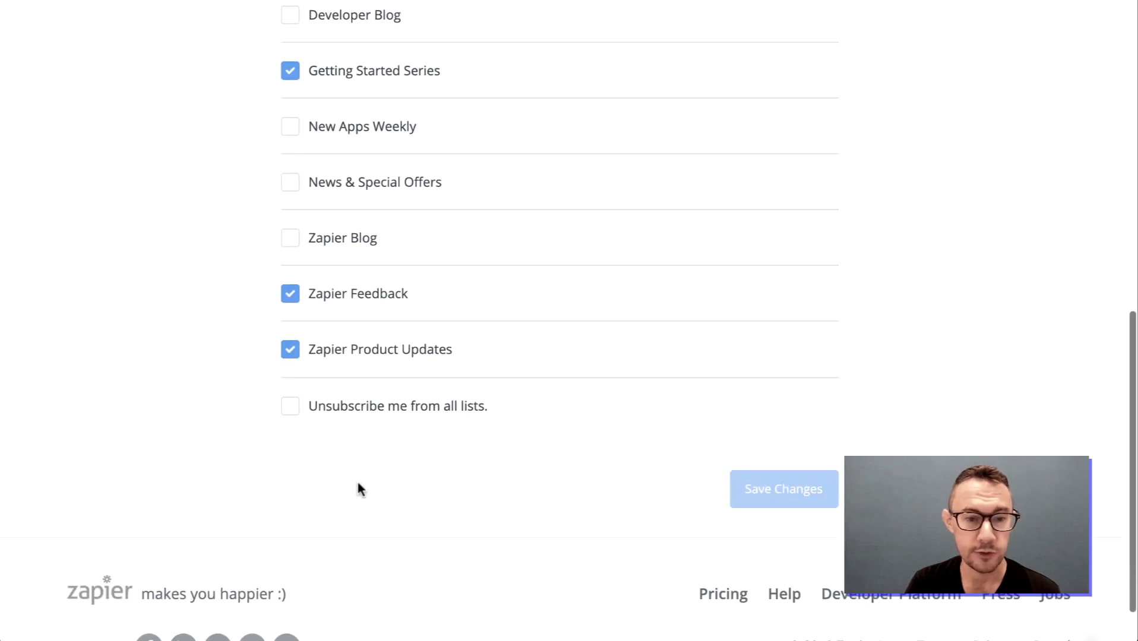
pyautogui.scroll(10, 356, 488)
# Review the Billing & Usage page showing the Free Plan and invoice info
pyautogui.click(149, 370)
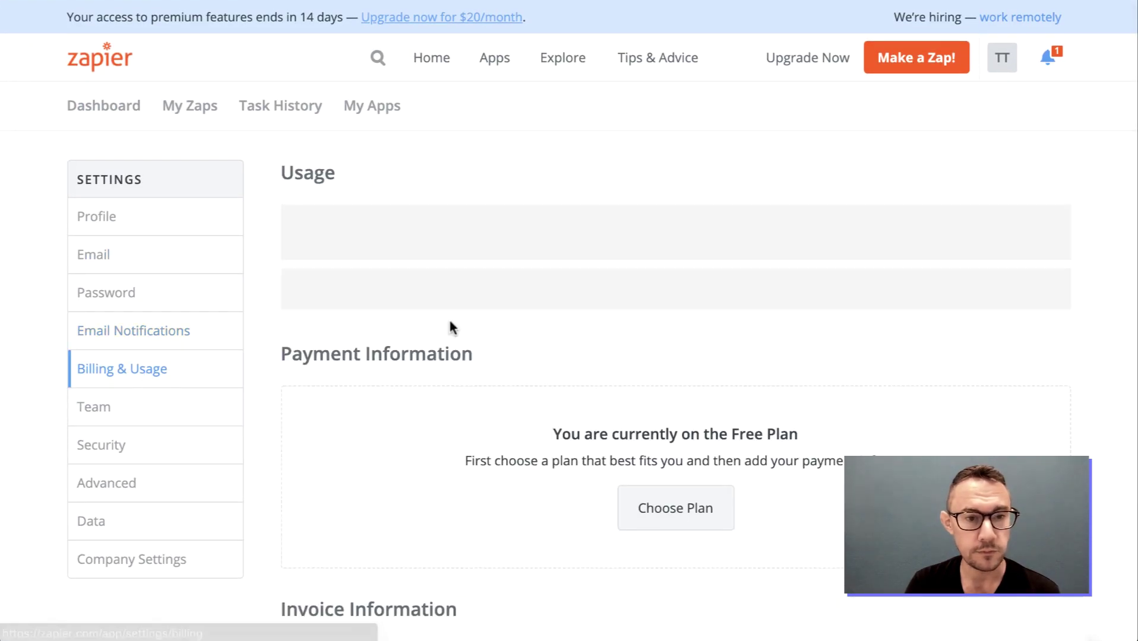
pyautogui.scroll(-5, 626, 404)
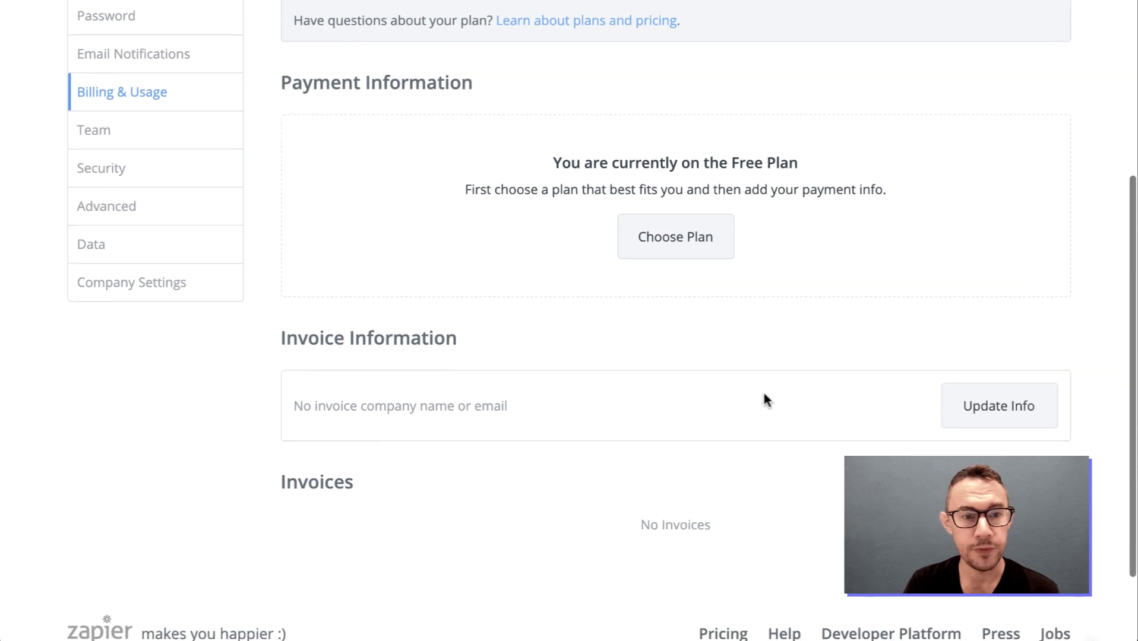
pyautogui.scroll(-2, 764, 394)
pyautogui.scroll(6, 764, 394)
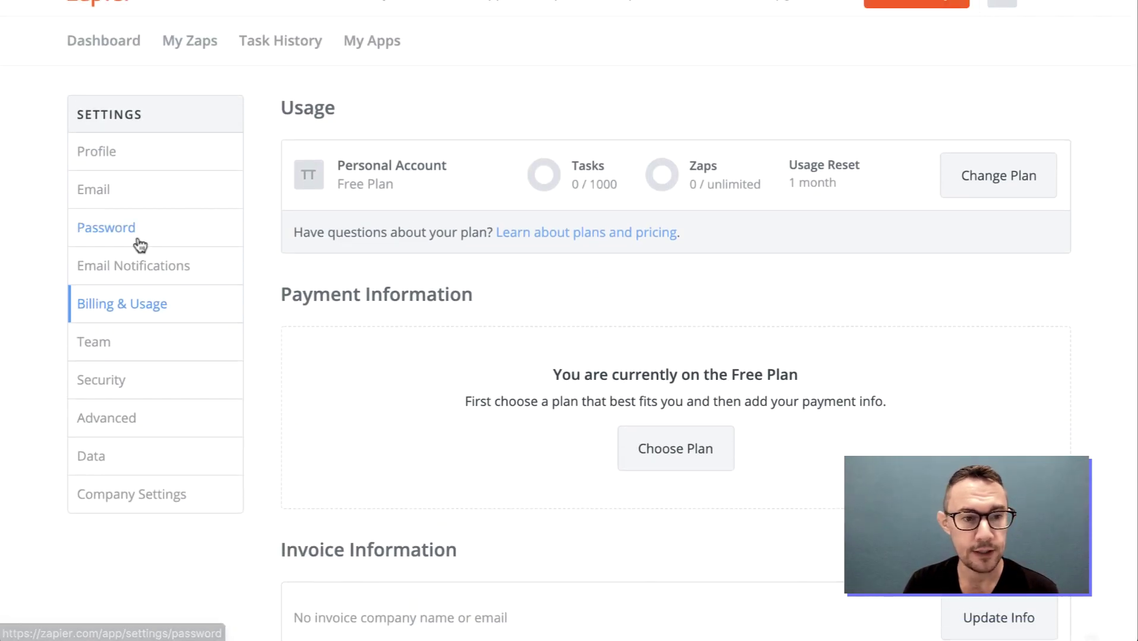
# Look over the Team settings page about Zapier for Teams
pyautogui.click(105, 337)
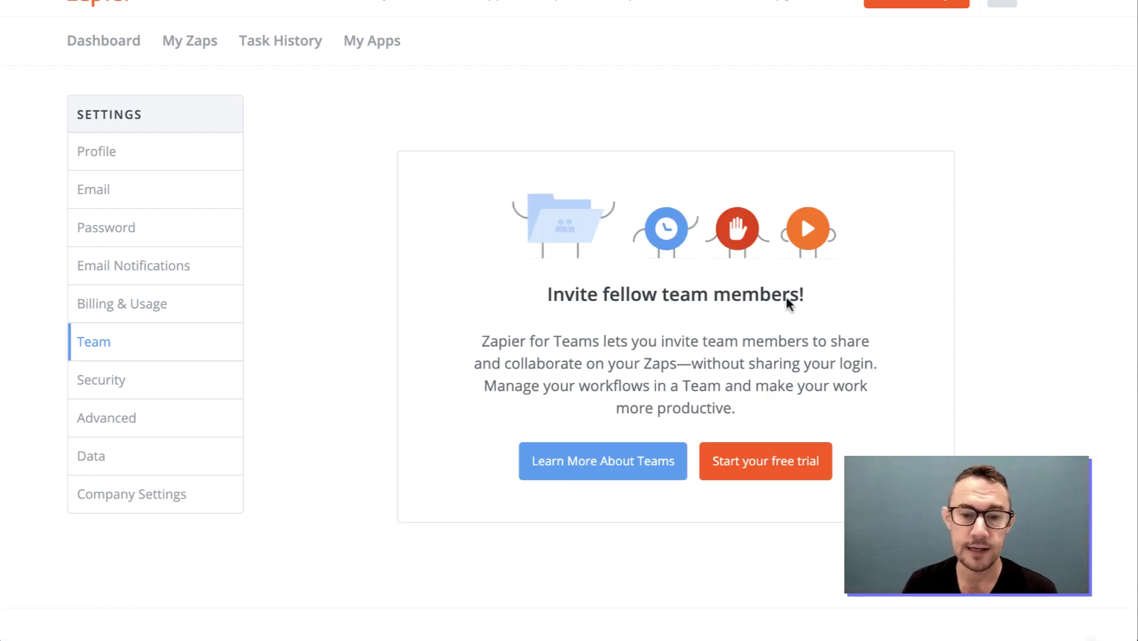
pyautogui.scroll(-1, 428, 389)
pyautogui.scroll(-1, 427, 389)
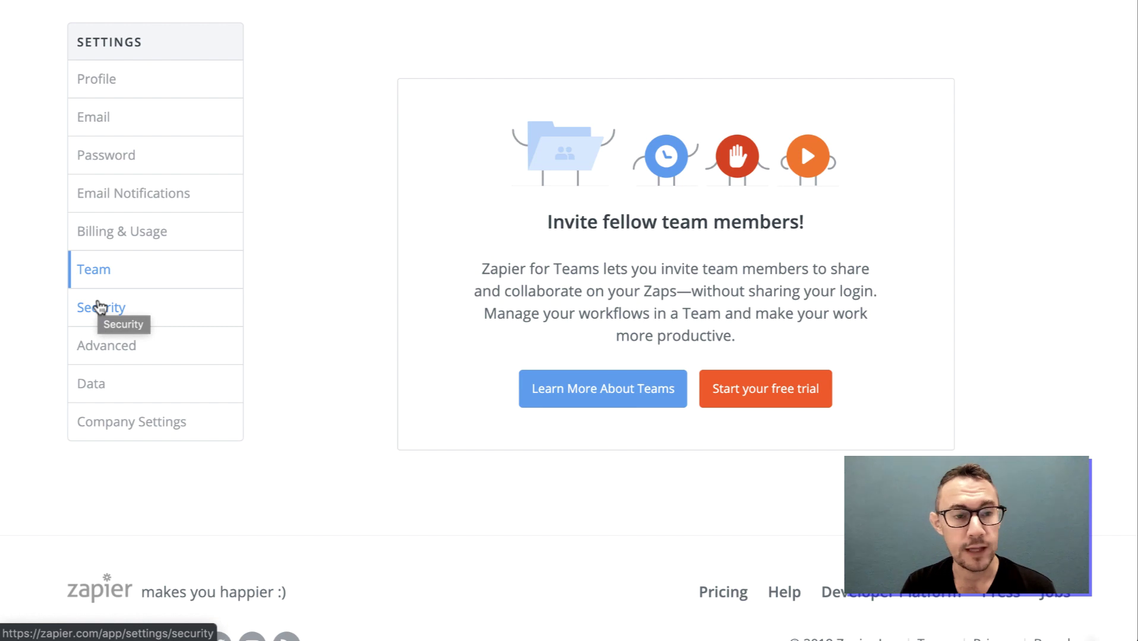
# View the Security two-factor settings and the Advanced settings page
pyautogui.click(100, 307)
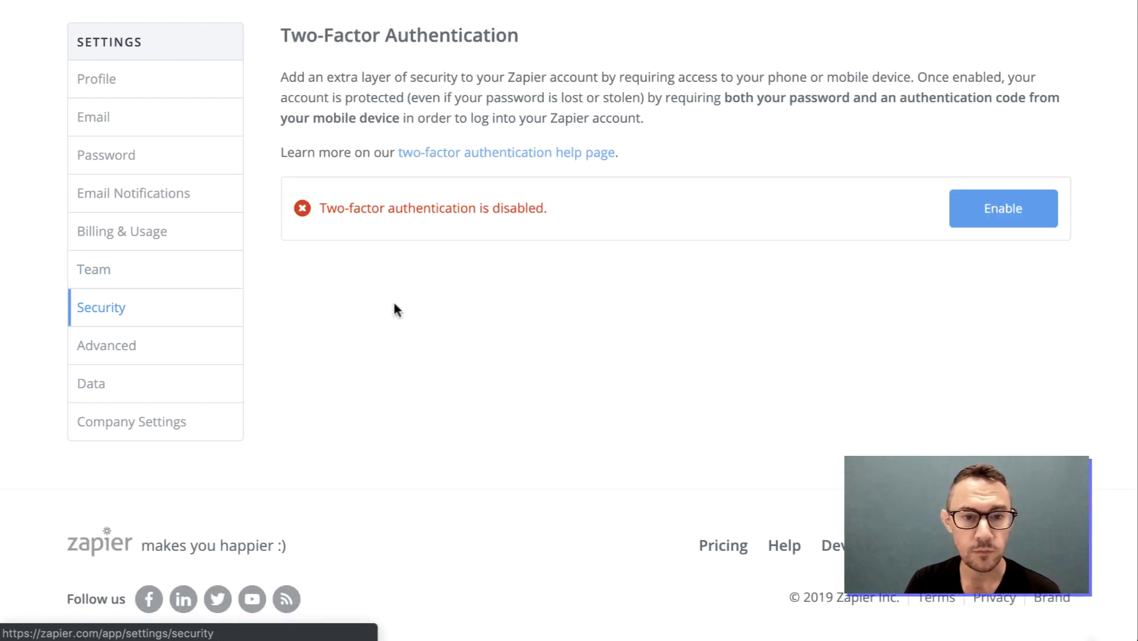
pyautogui.click(147, 343)
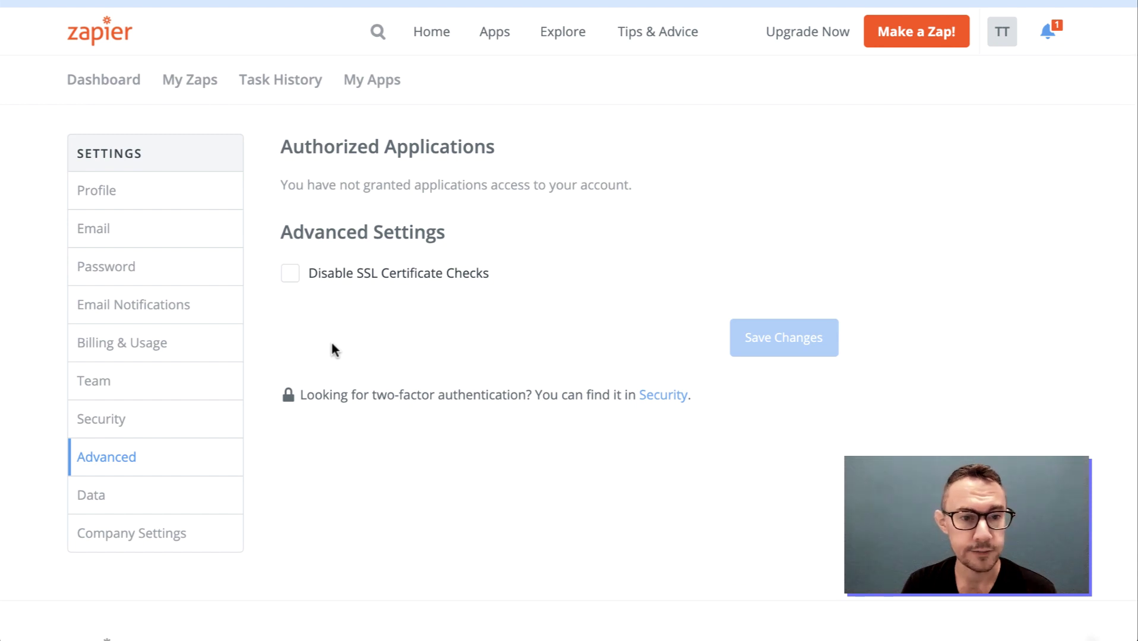
pyautogui.scroll(-2, 151, 387)
# View the Data Management and Company Settings pages, then return to Profile
pyautogui.click(113, 397)
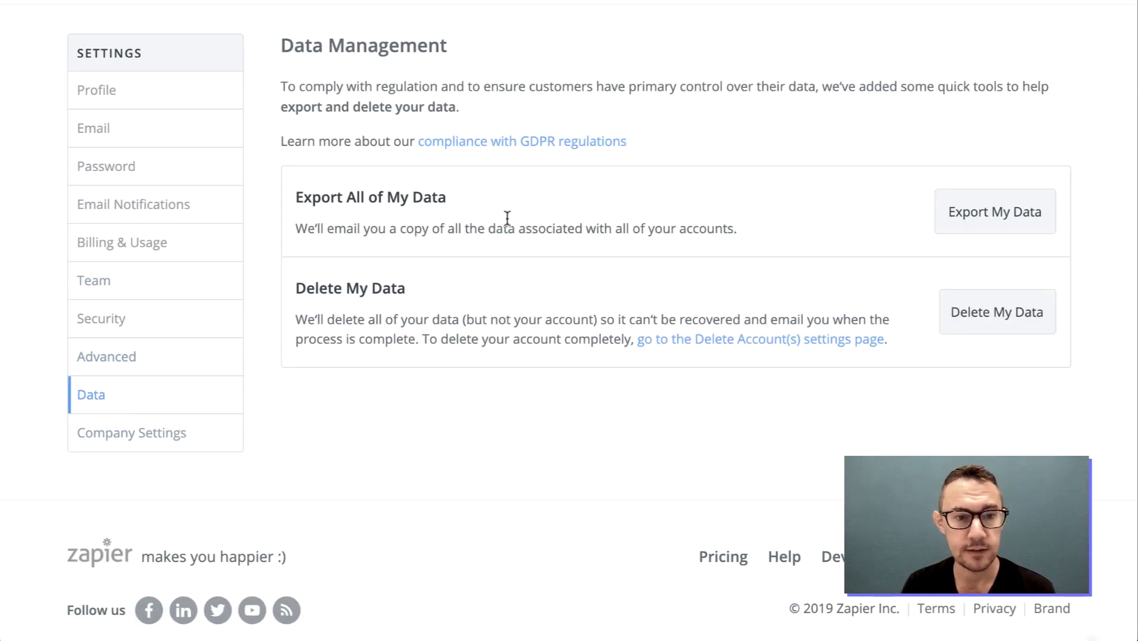
pyautogui.click(178, 436)
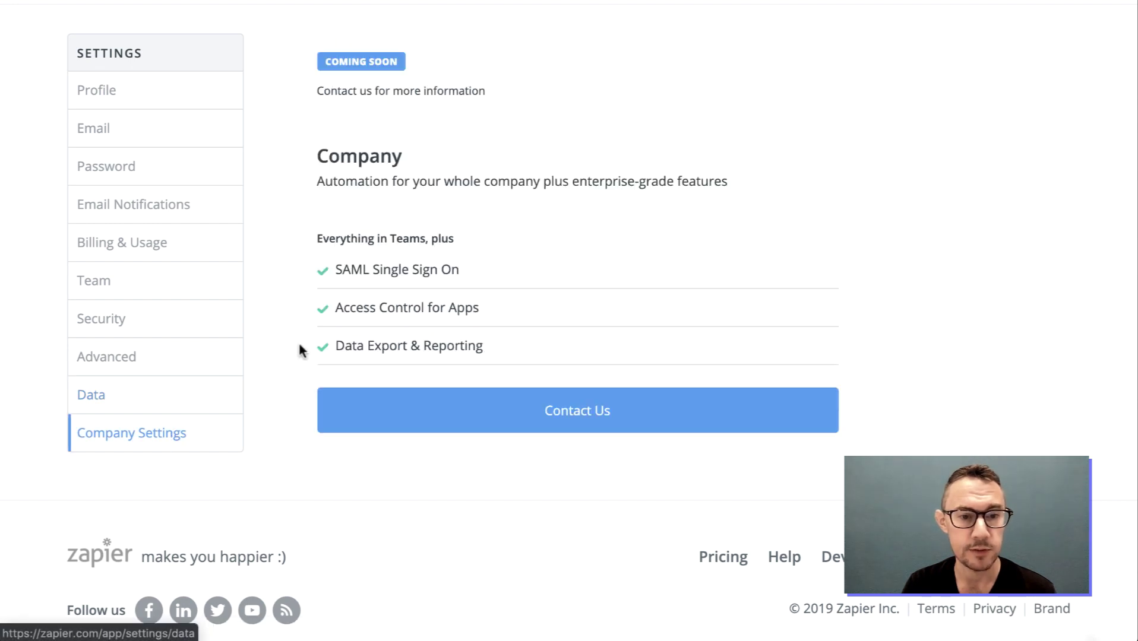
pyautogui.scroll(2, 300, 350)
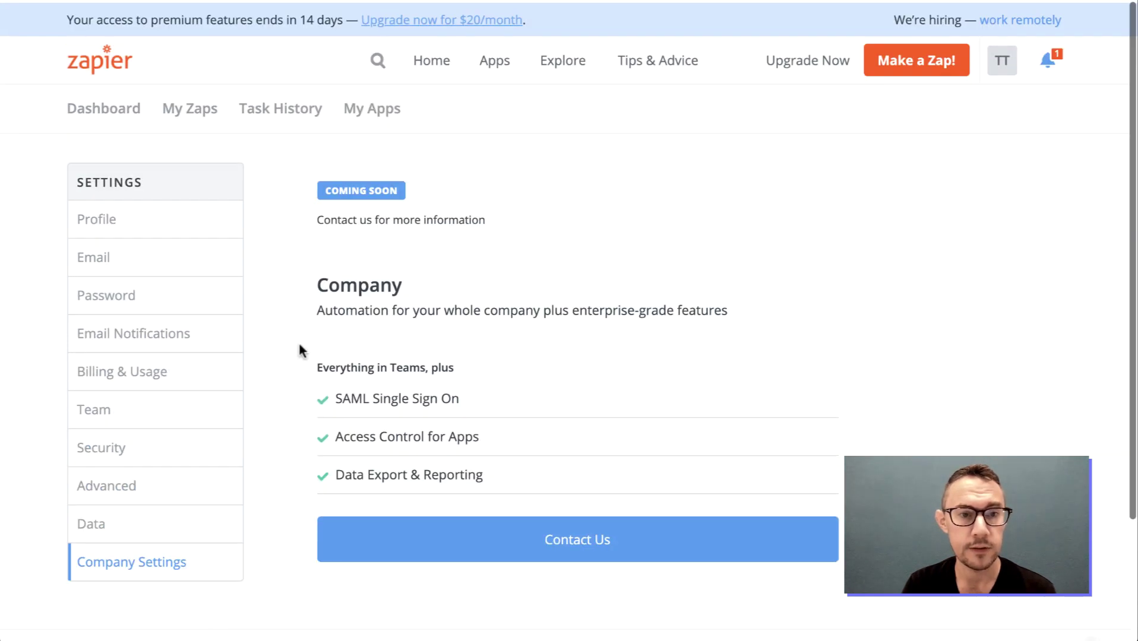
pyautogui.click(118, 214)
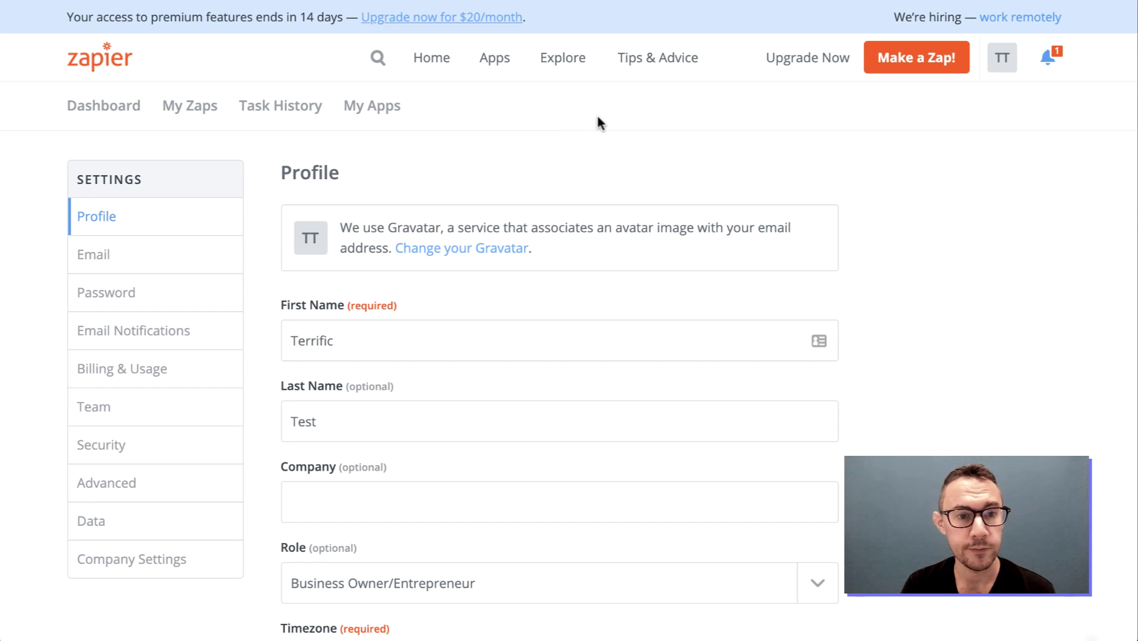